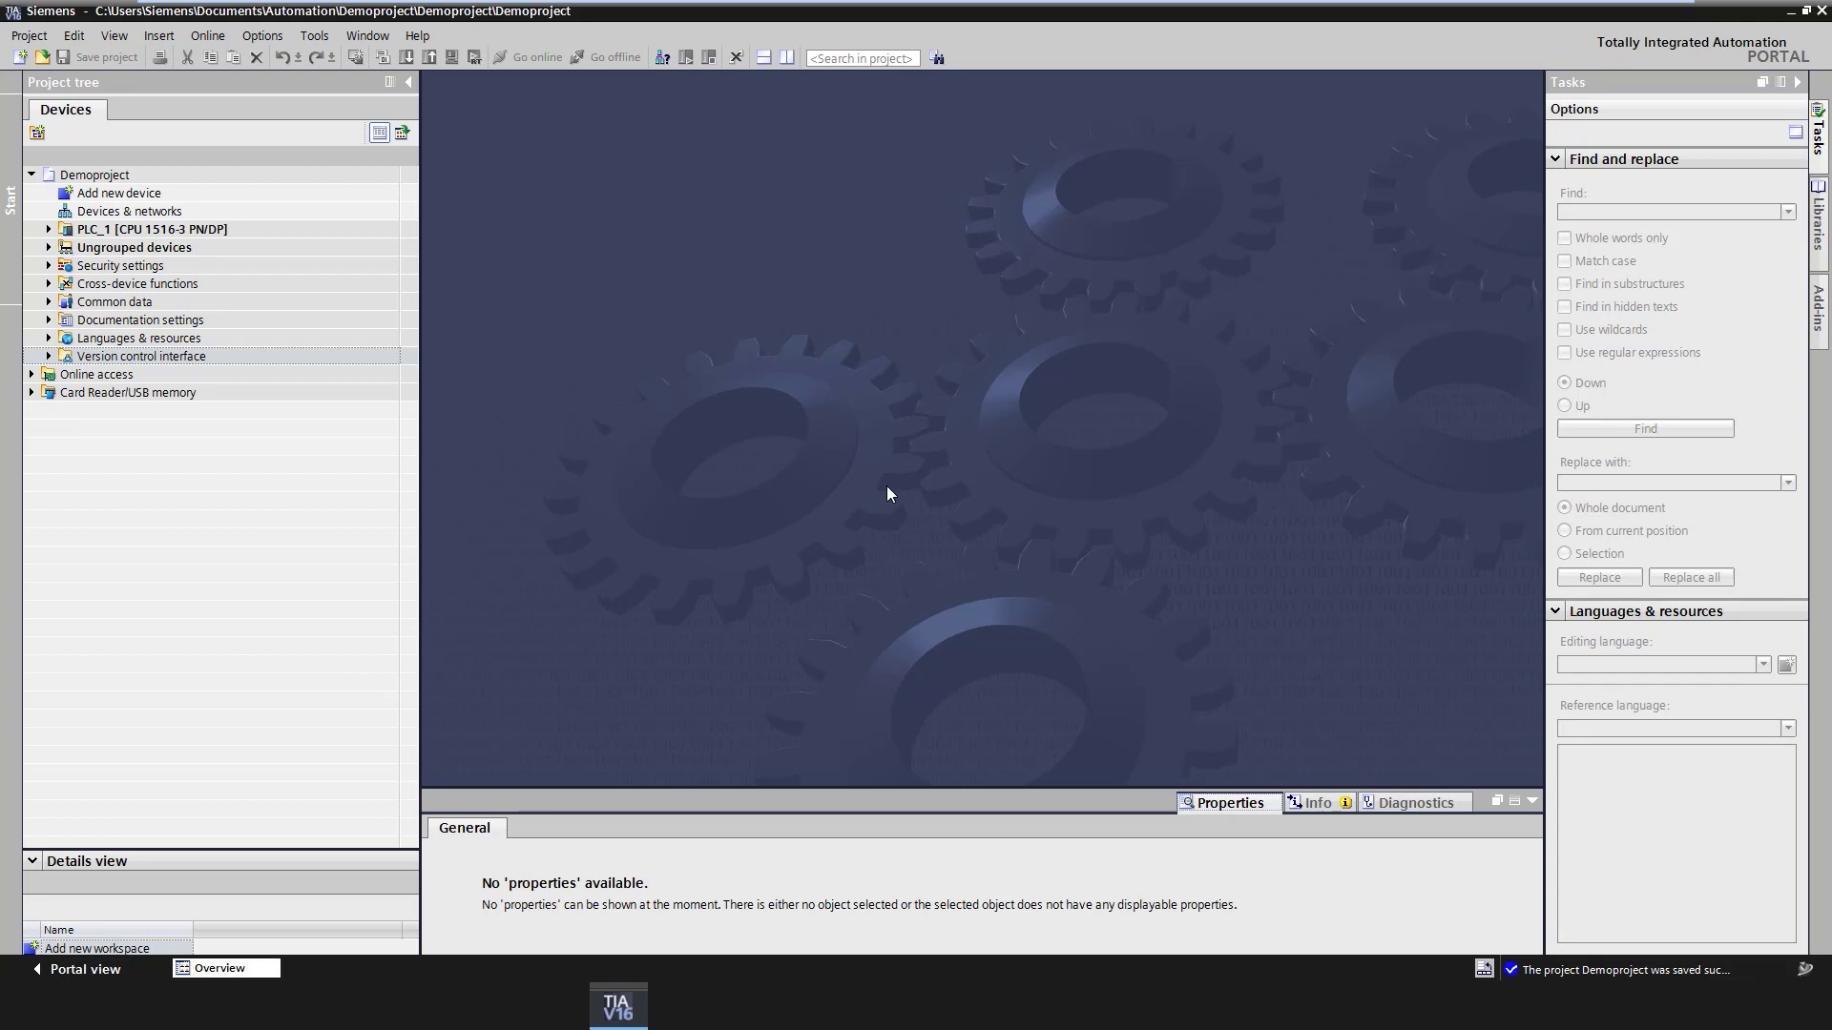
Add a new workspace, Workspace_1, under Version control interface and open its editor
double_click(287, 358)
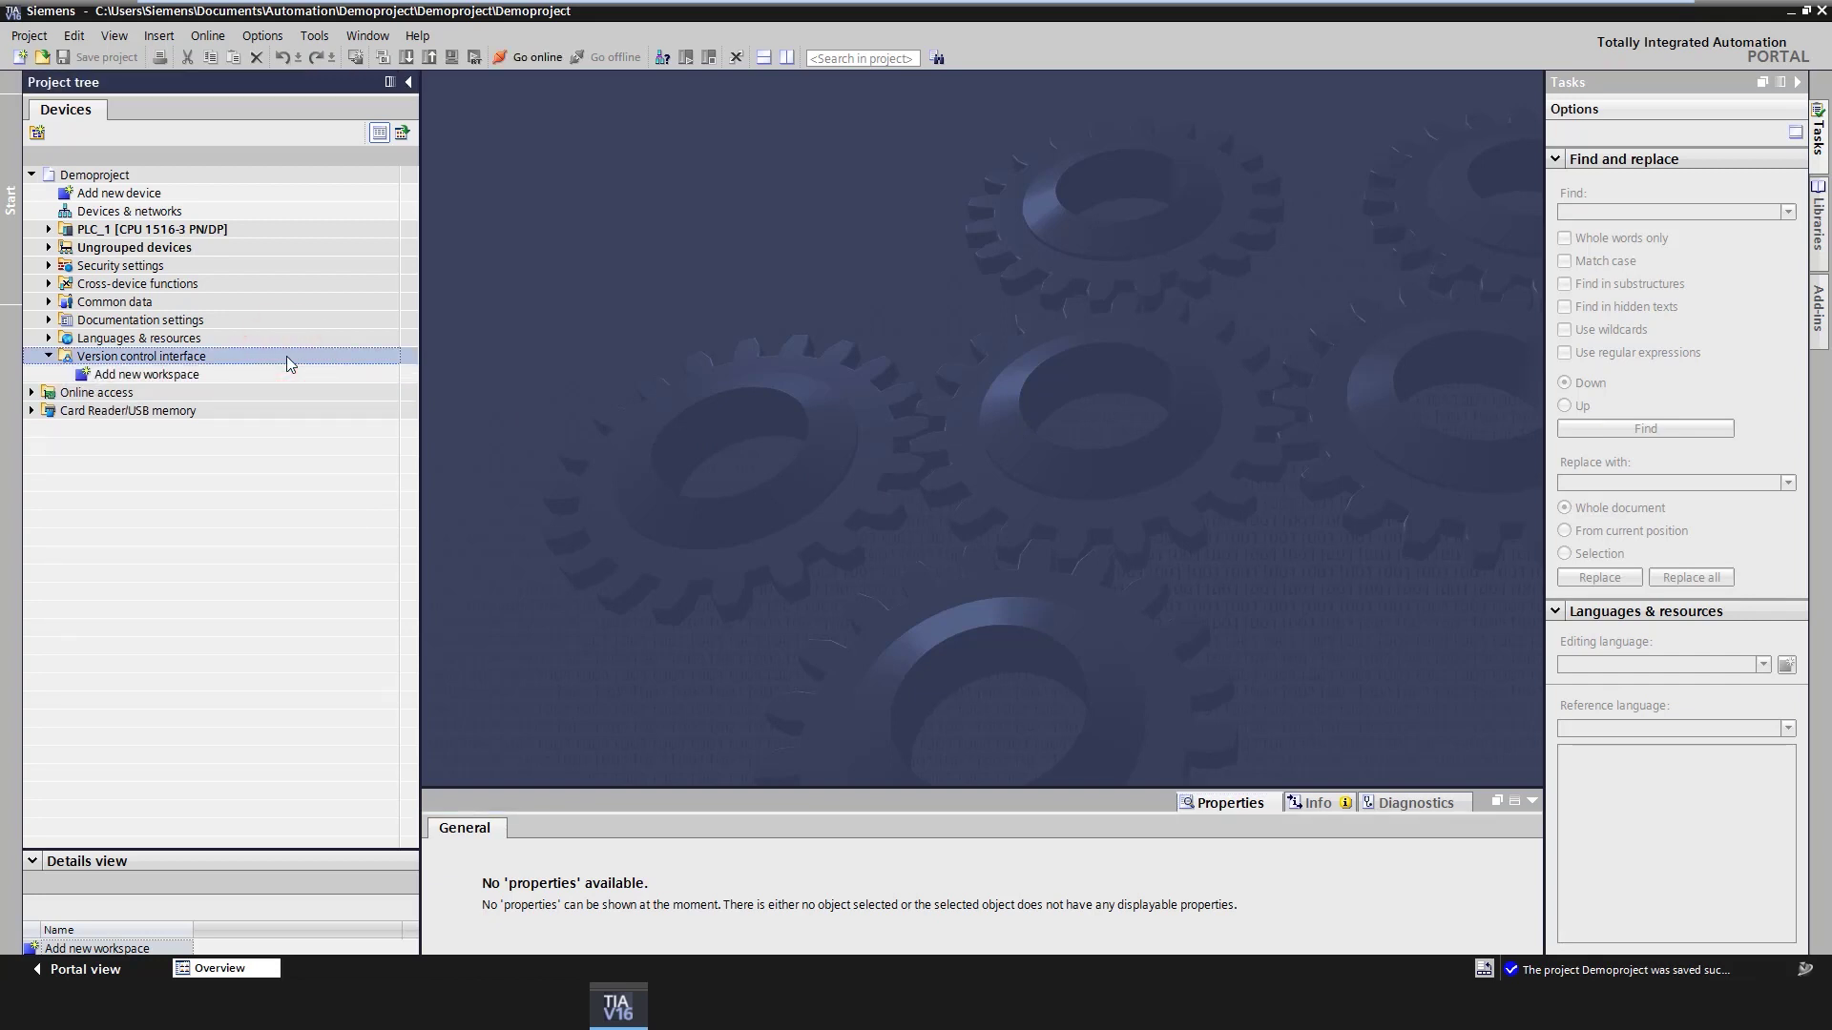
double_click(276, 370)
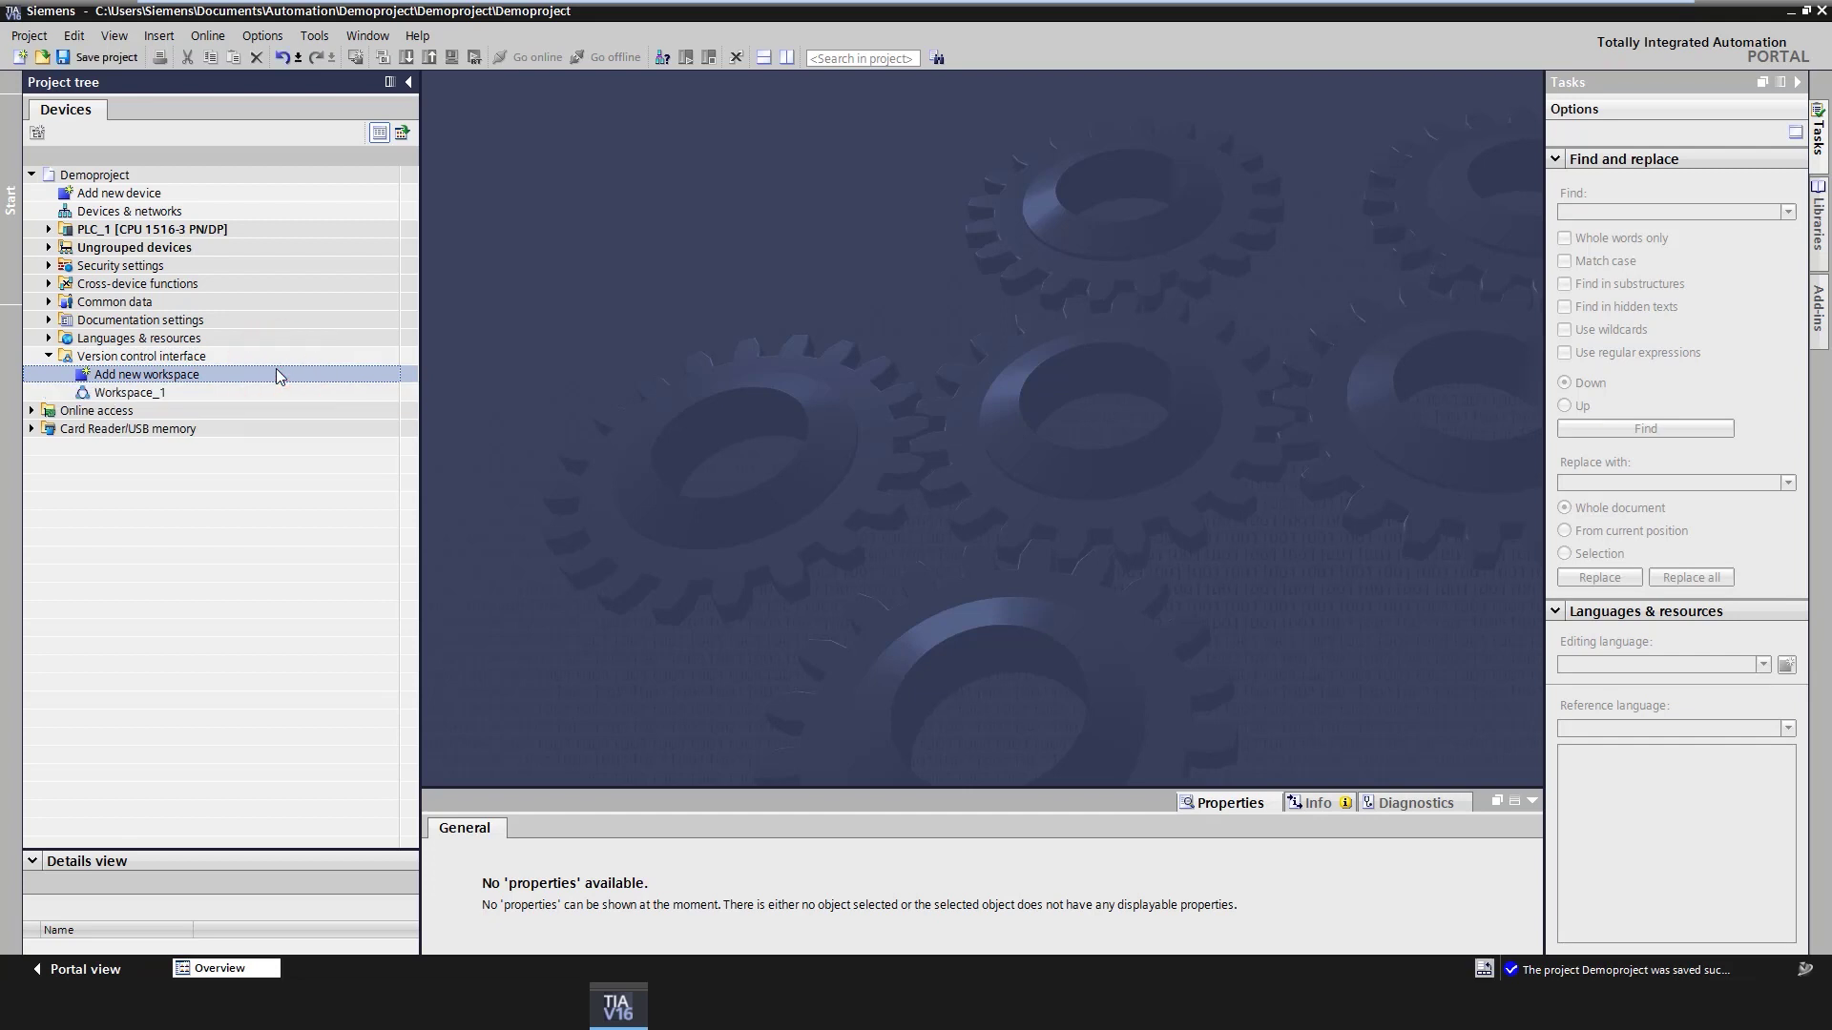
double_click(190, 390)
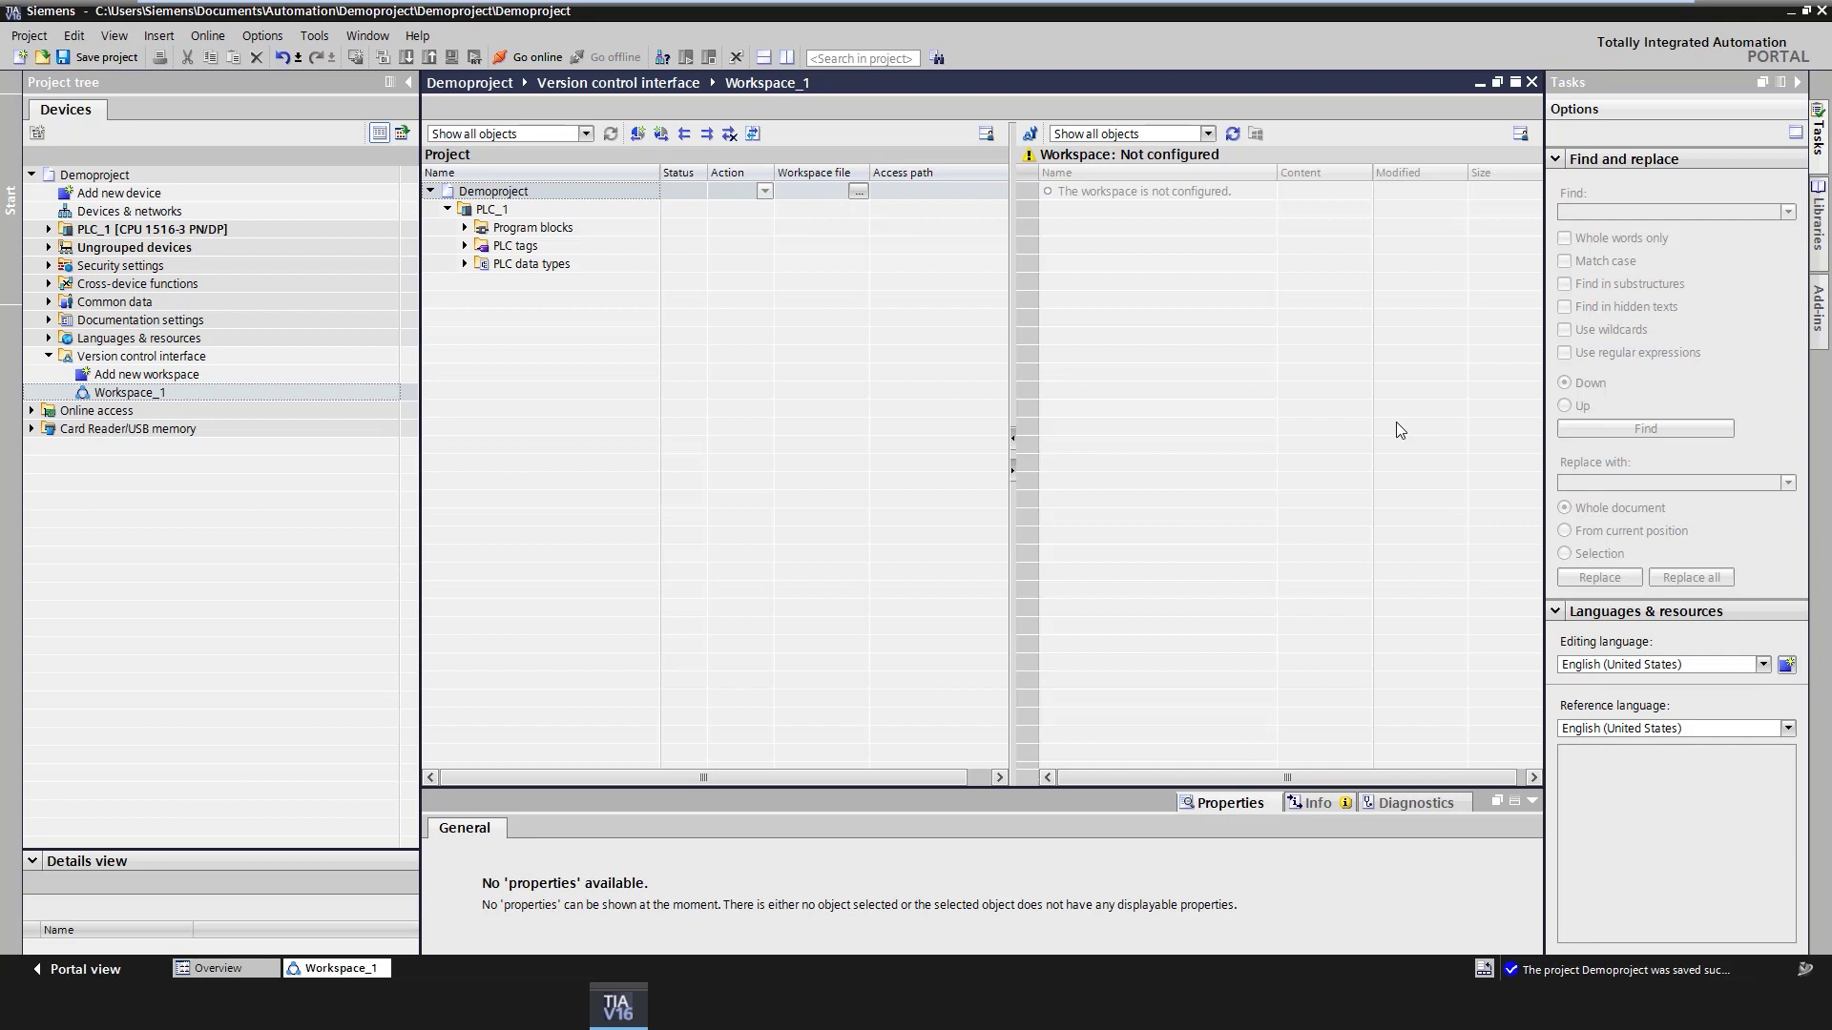
Configure Workspace_1 with path C:\Users\Siemens\Desktop\Workspace\ and the version control add-in
left_click(1031, 134)
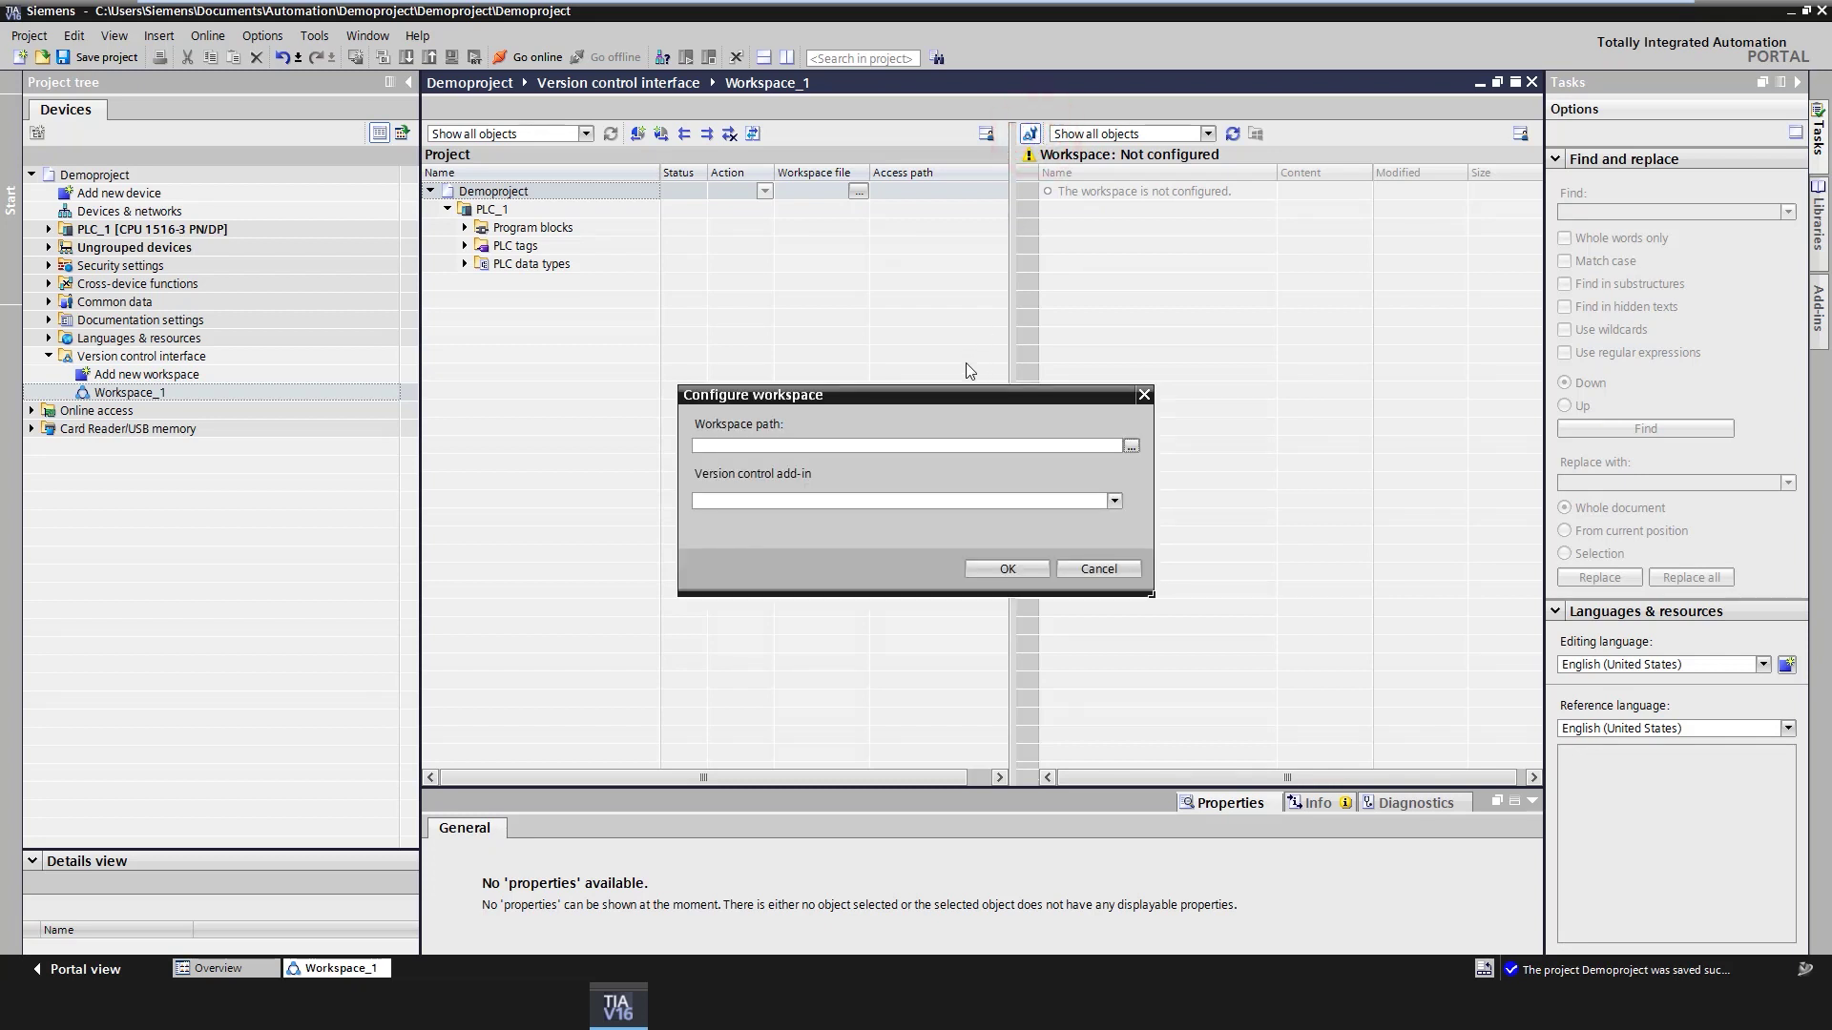
left_click(1131, 446)
left_click(837, 582)
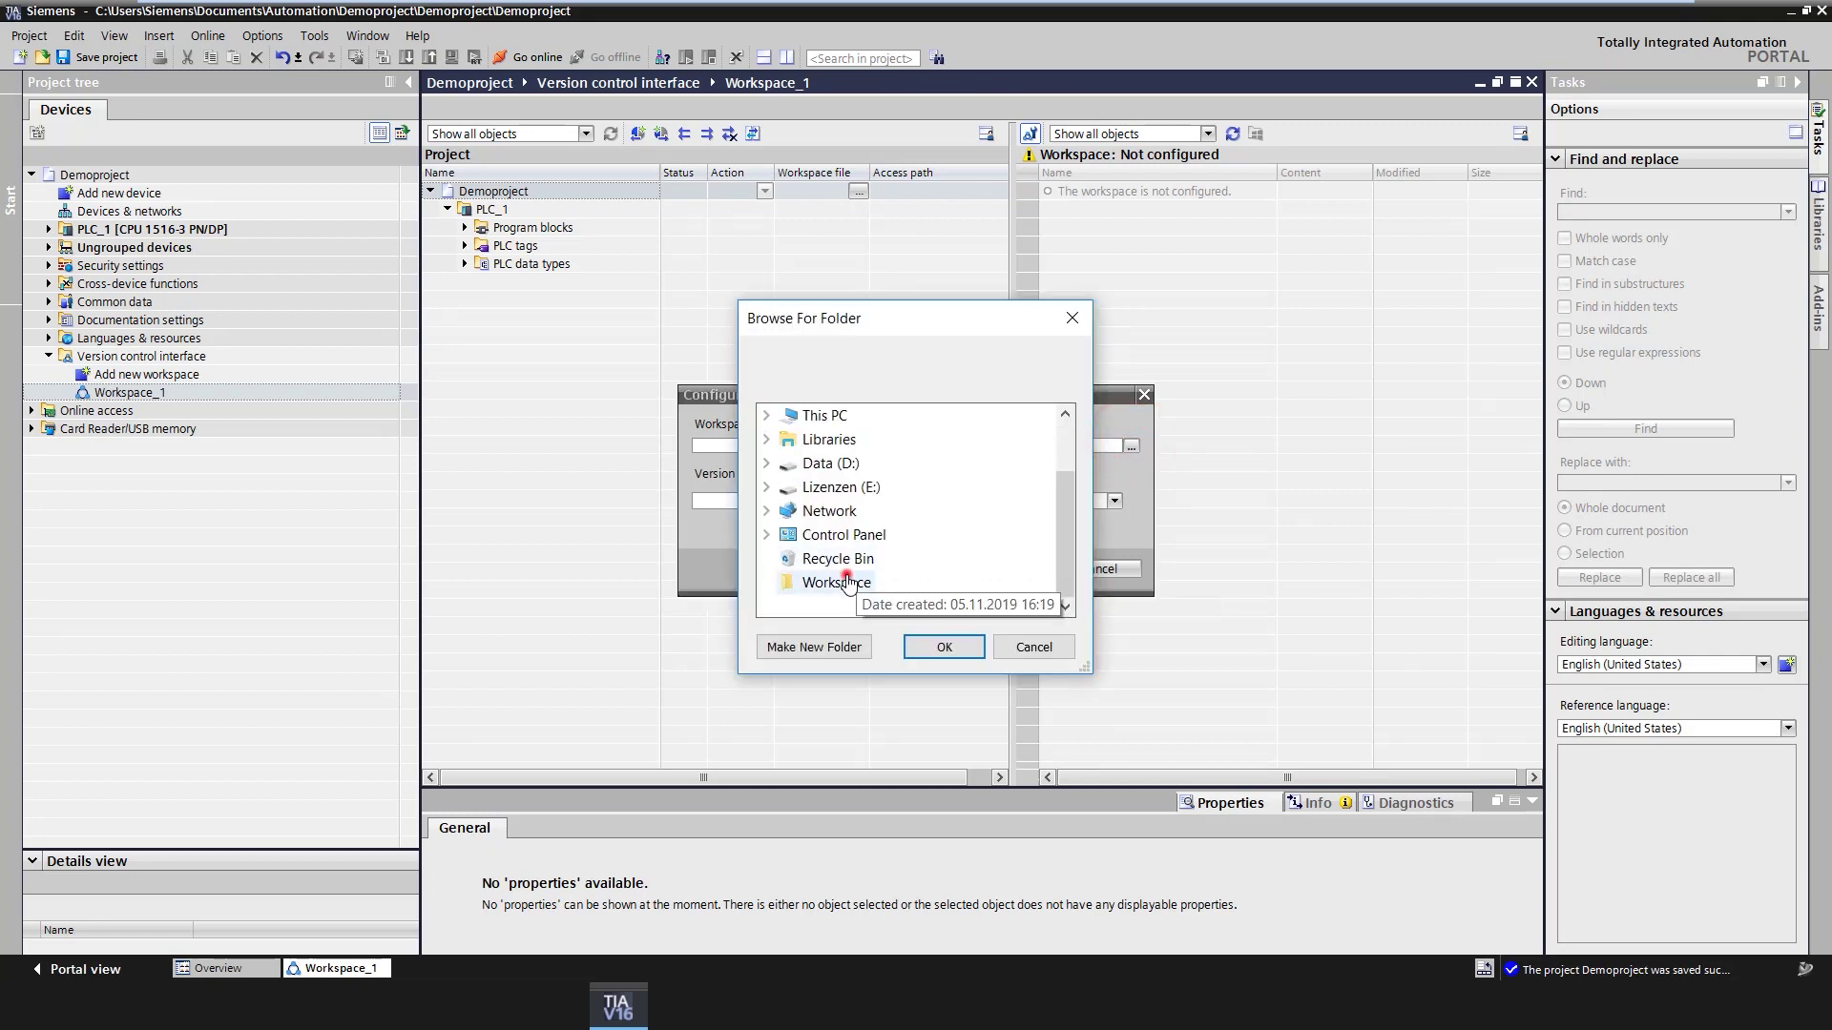
left_click(943, 647)
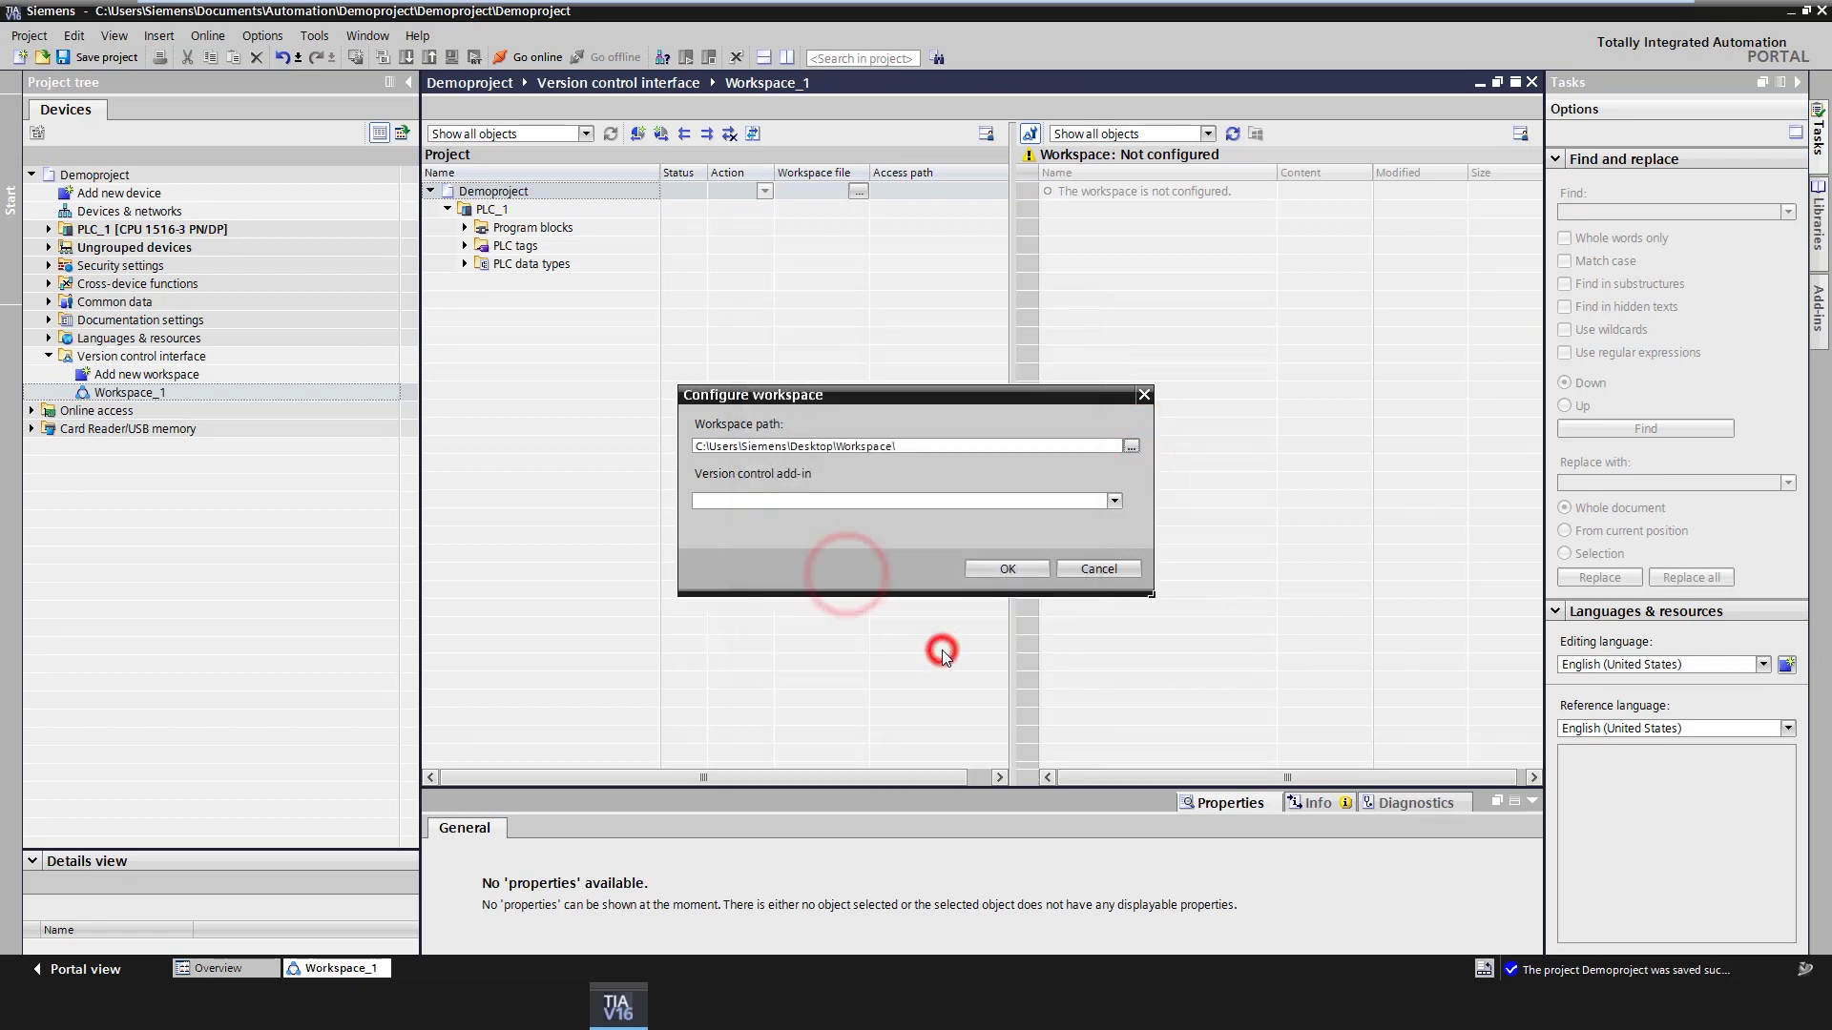
left_click(1113, 502)
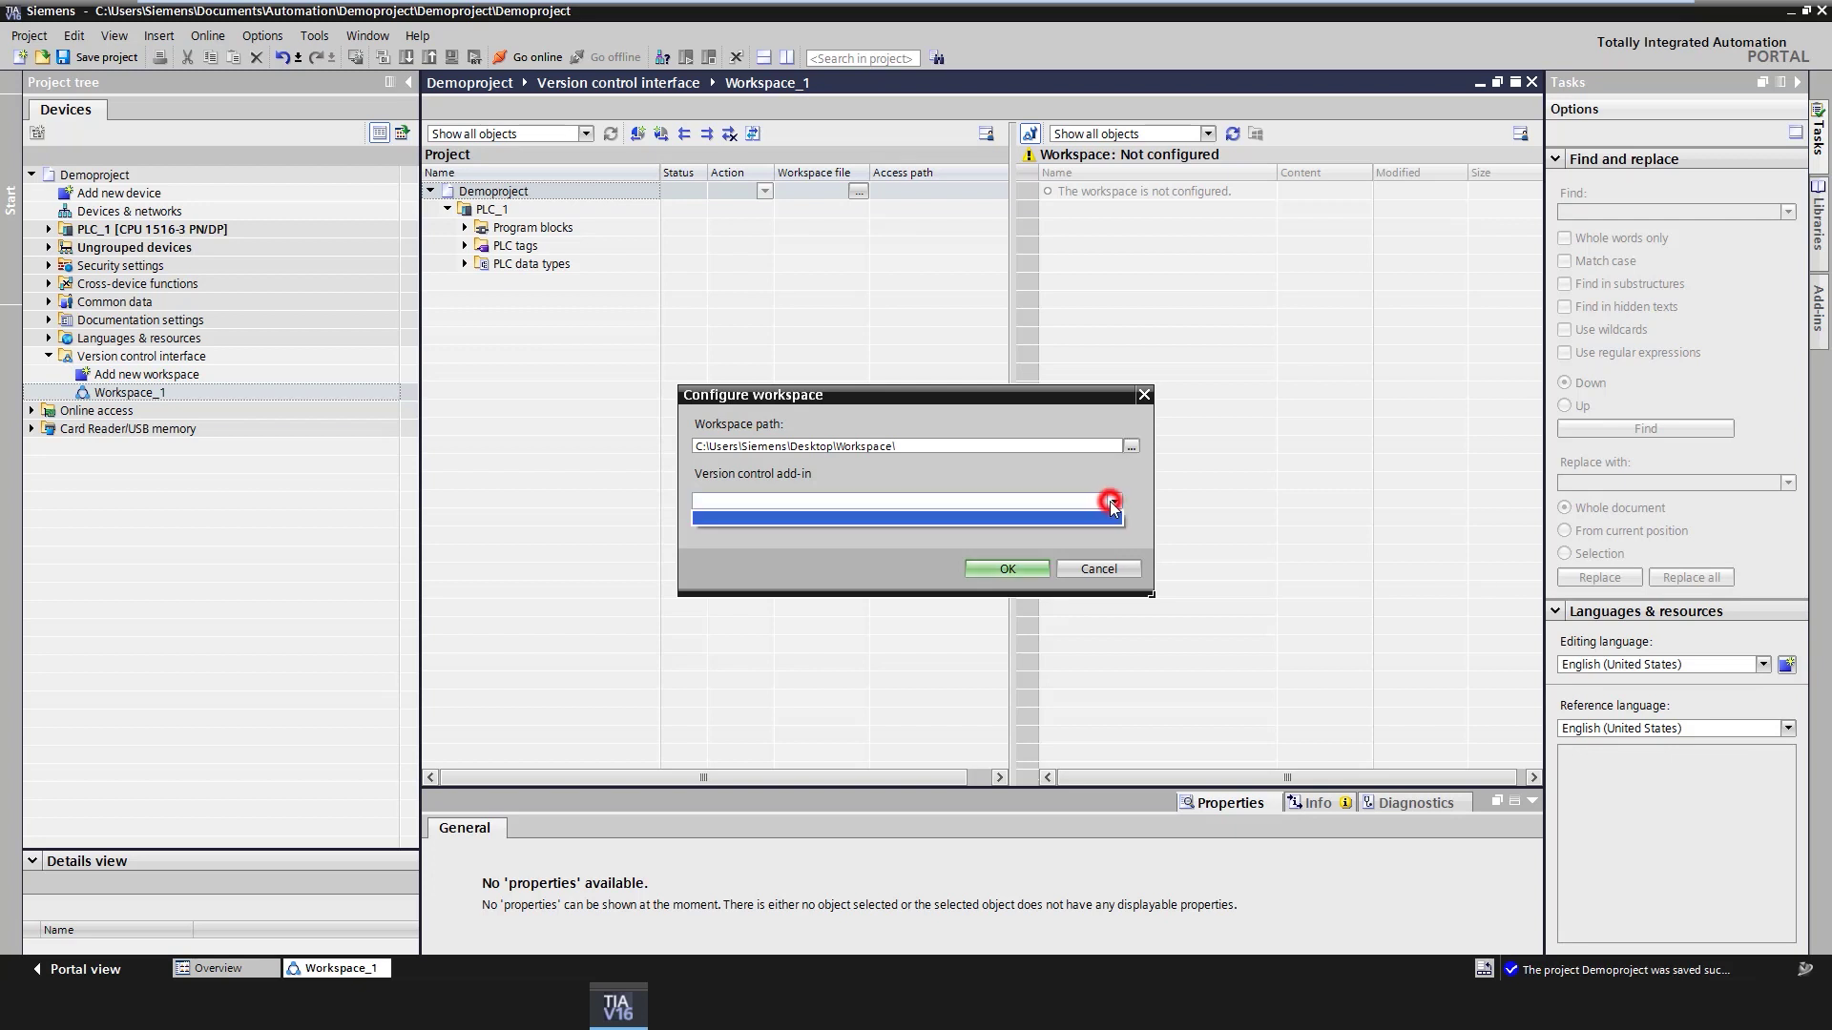
left_click(1013, 571)
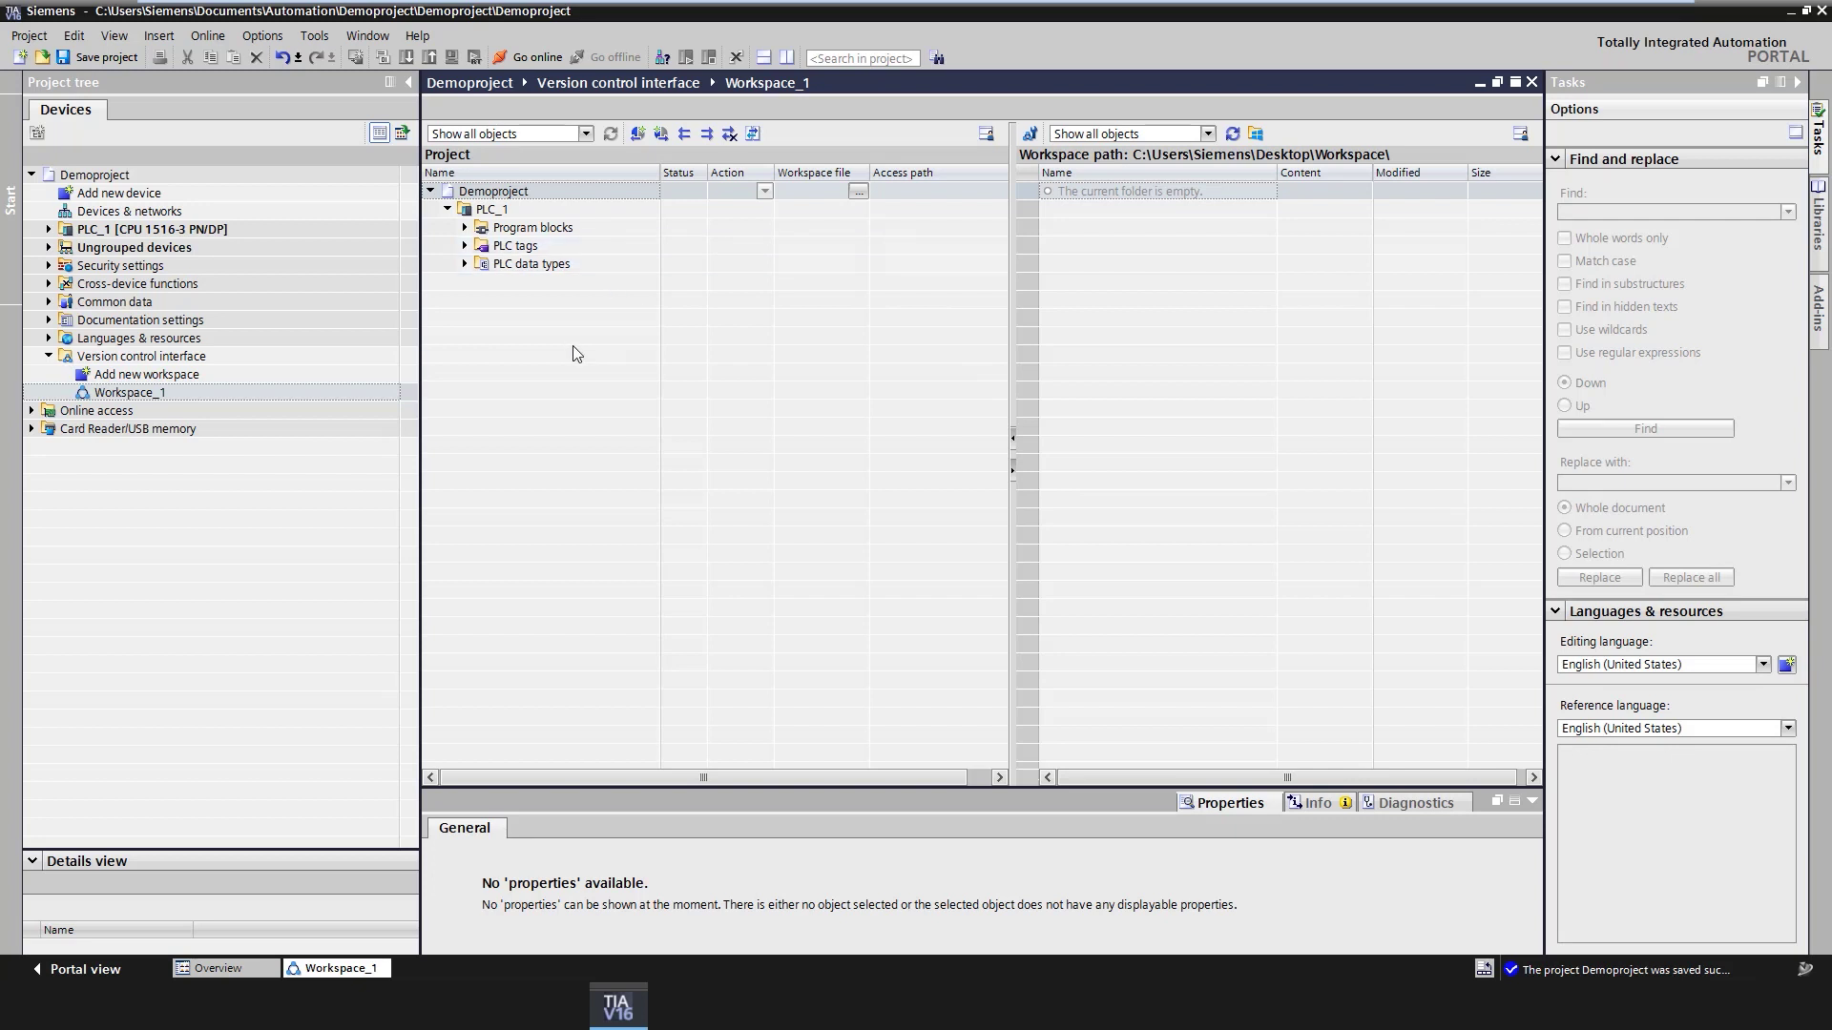
Export PLC_1 from the project table into Workspace_1, compiling its objects when asked
left_click(485, 208)
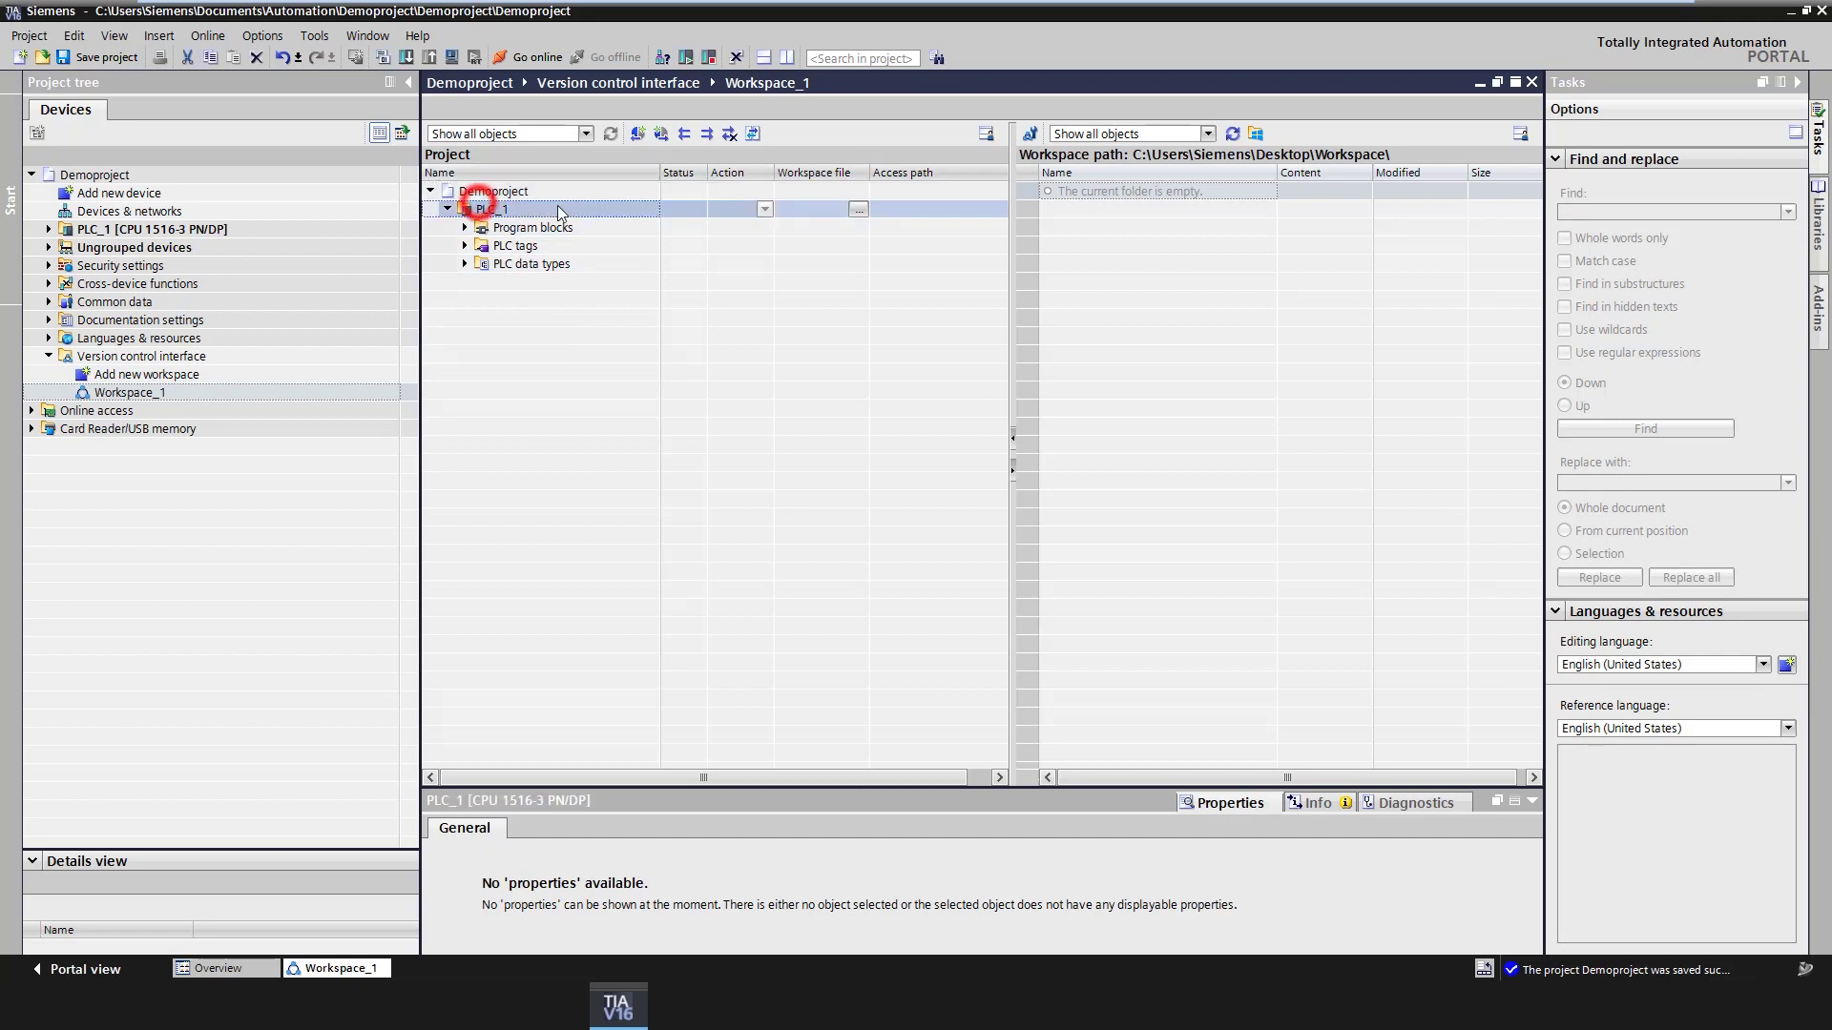
left_click_drag(561, 212, 1096, 215)
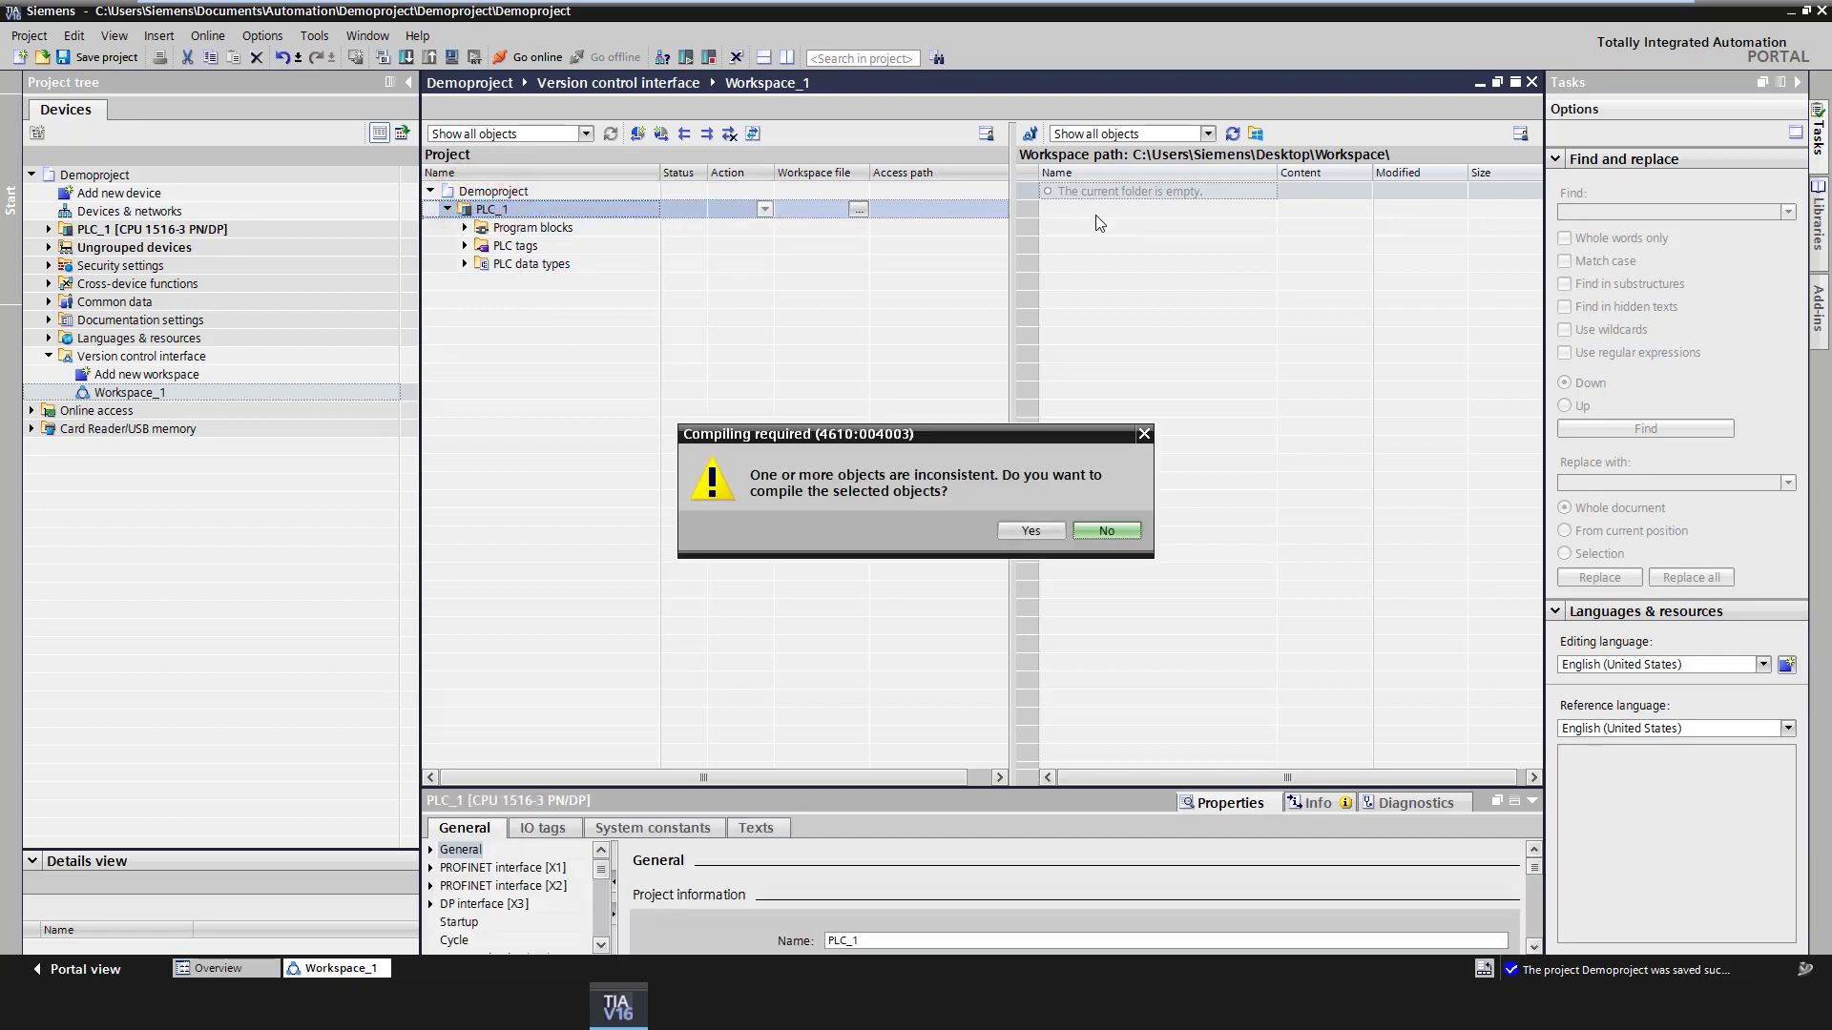
left_click(1032, 532)
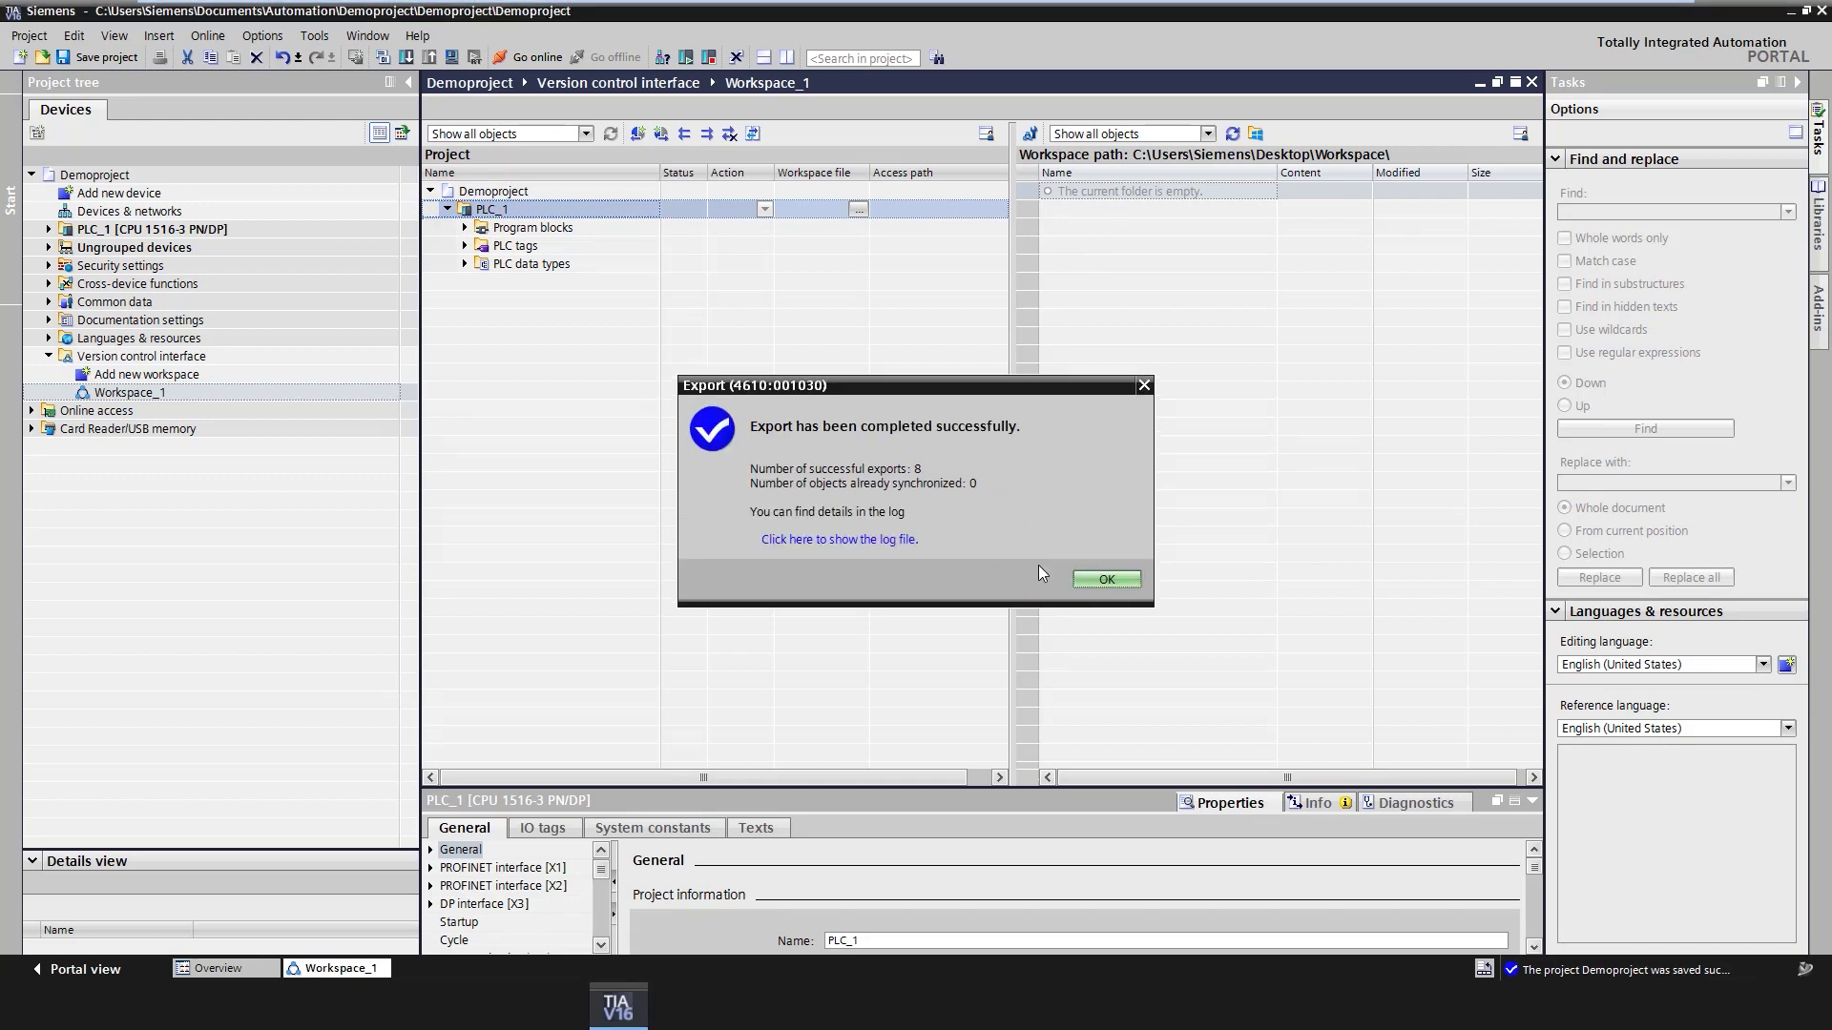
left_click(1104, 580)
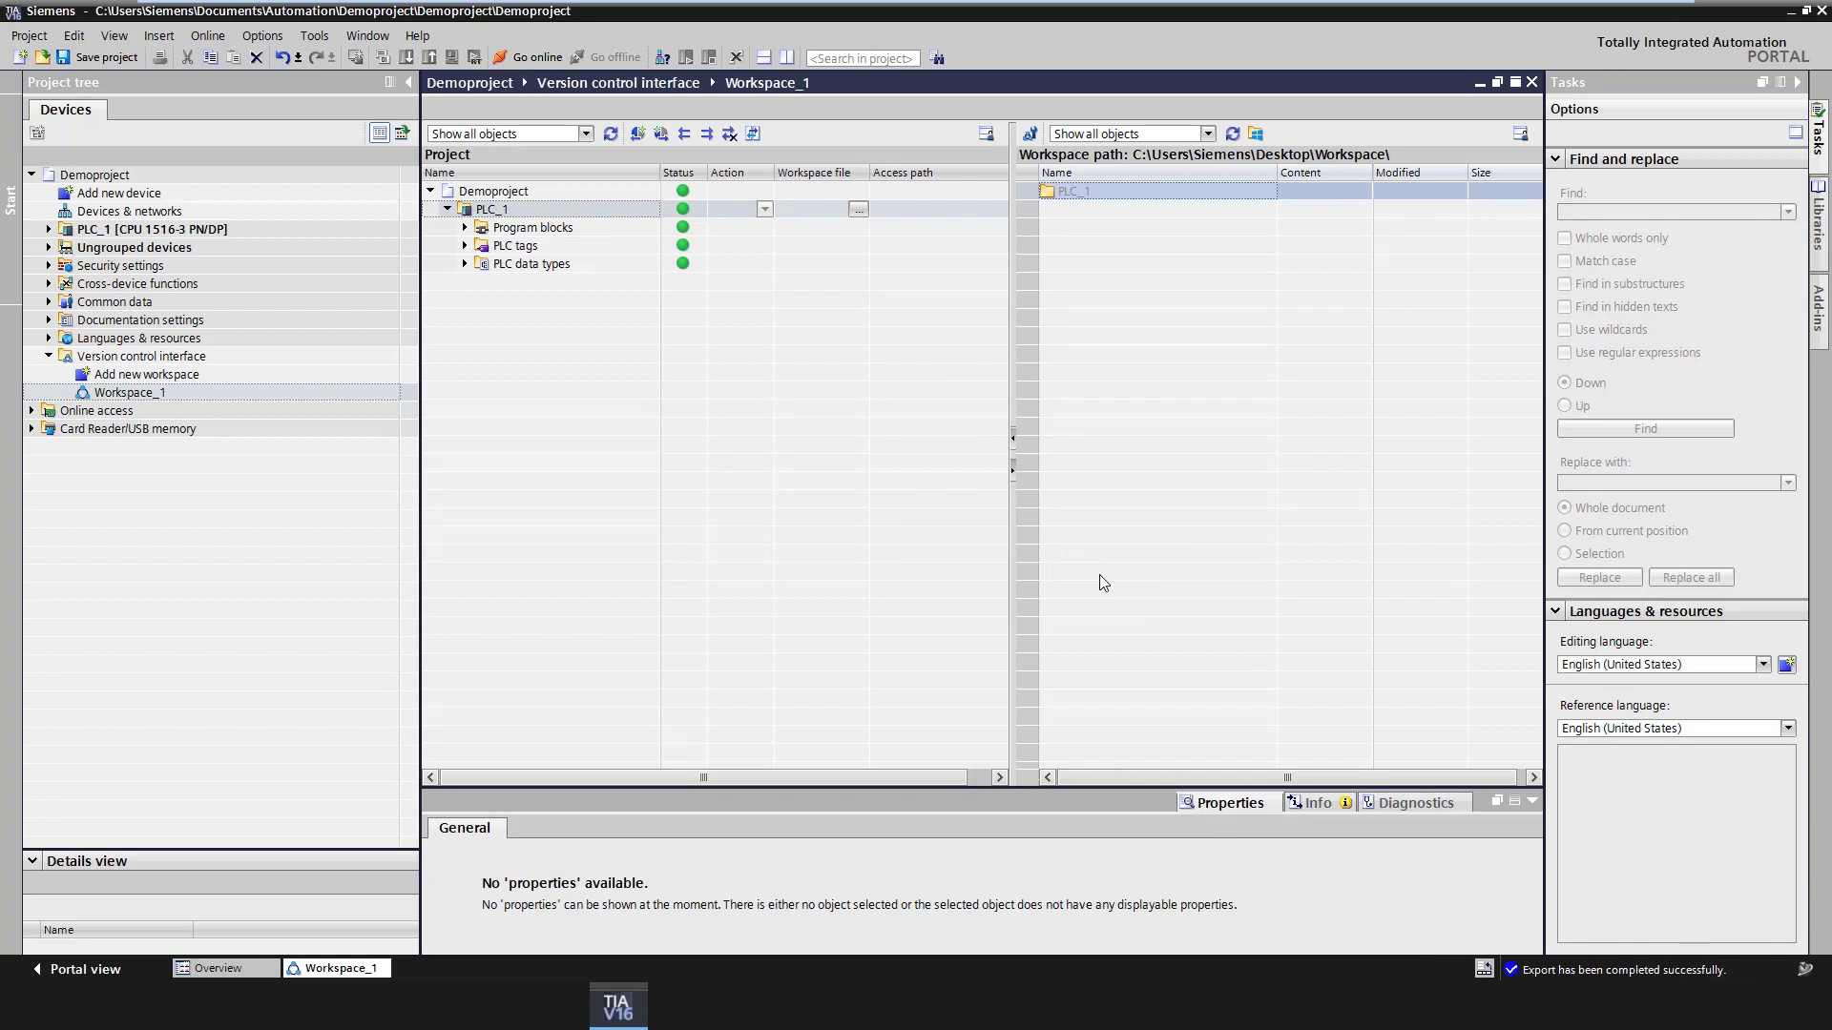
Browse in File Explorer to Desktop\Workspace\PLC_1\Program blocks to see the five exported block files
left_click(1791, 11)
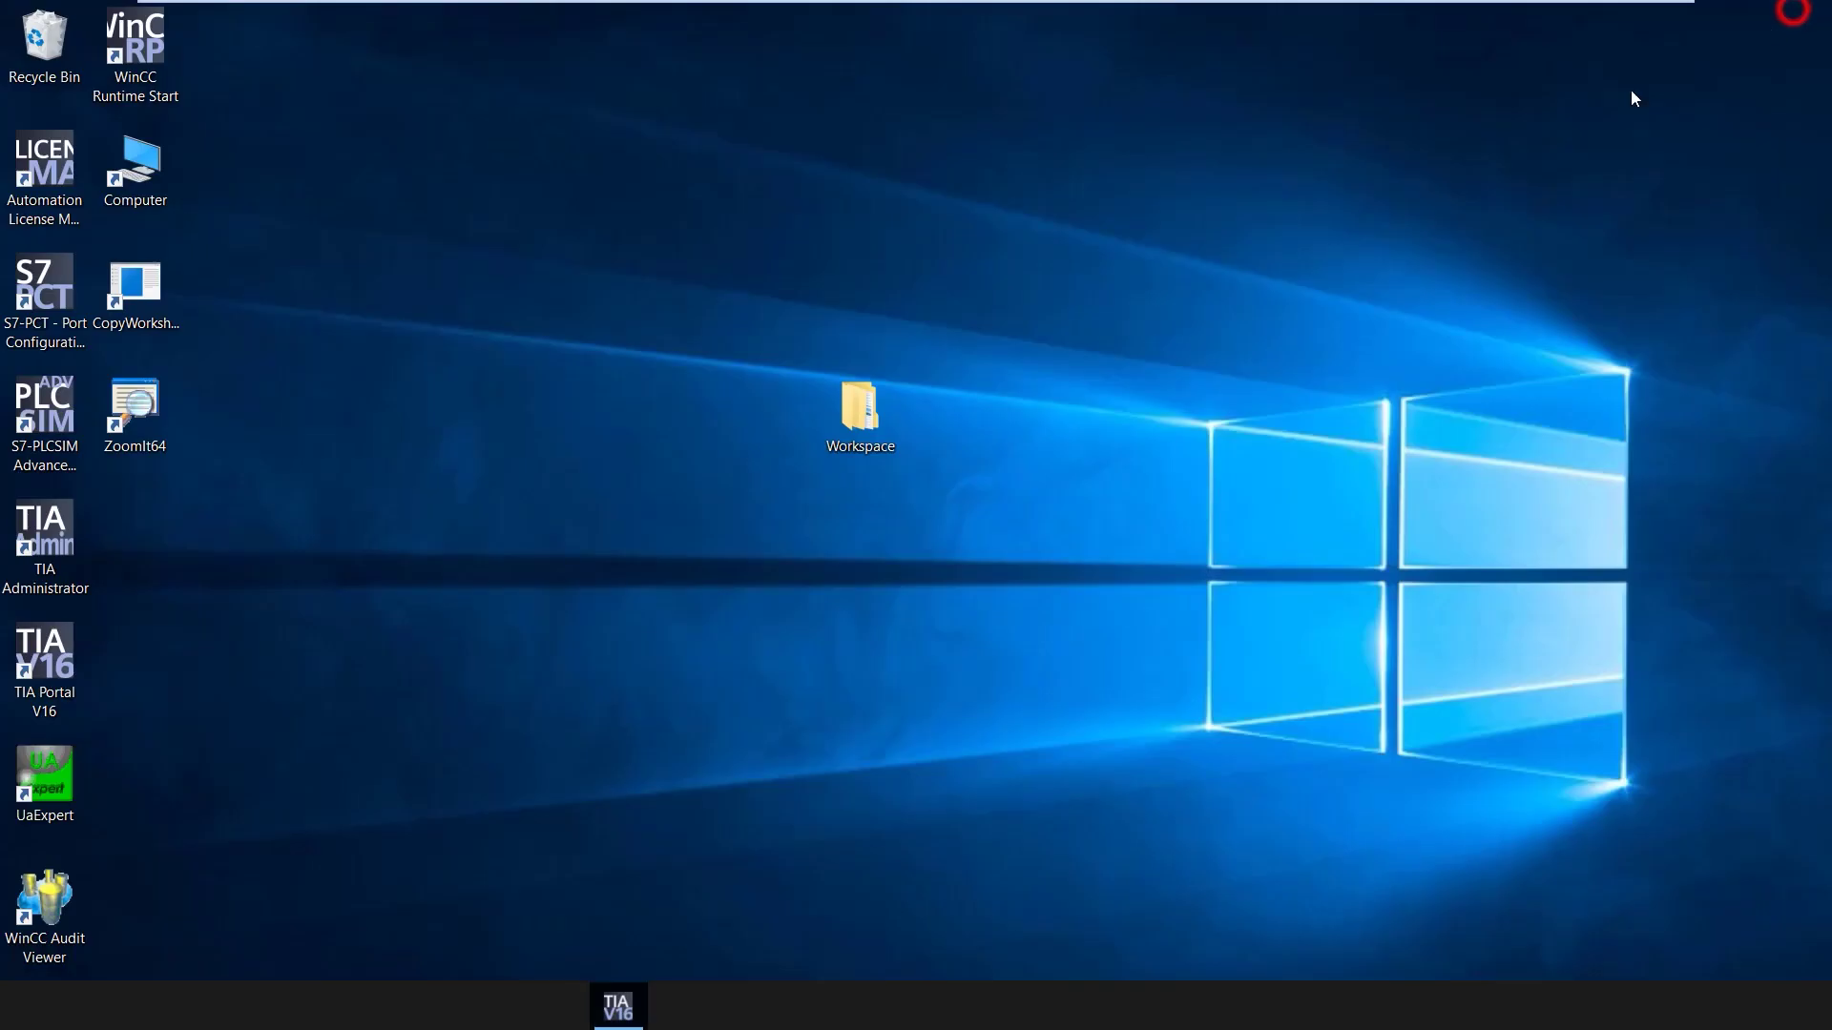
left_click(874, 397)
double_click(874, 396)
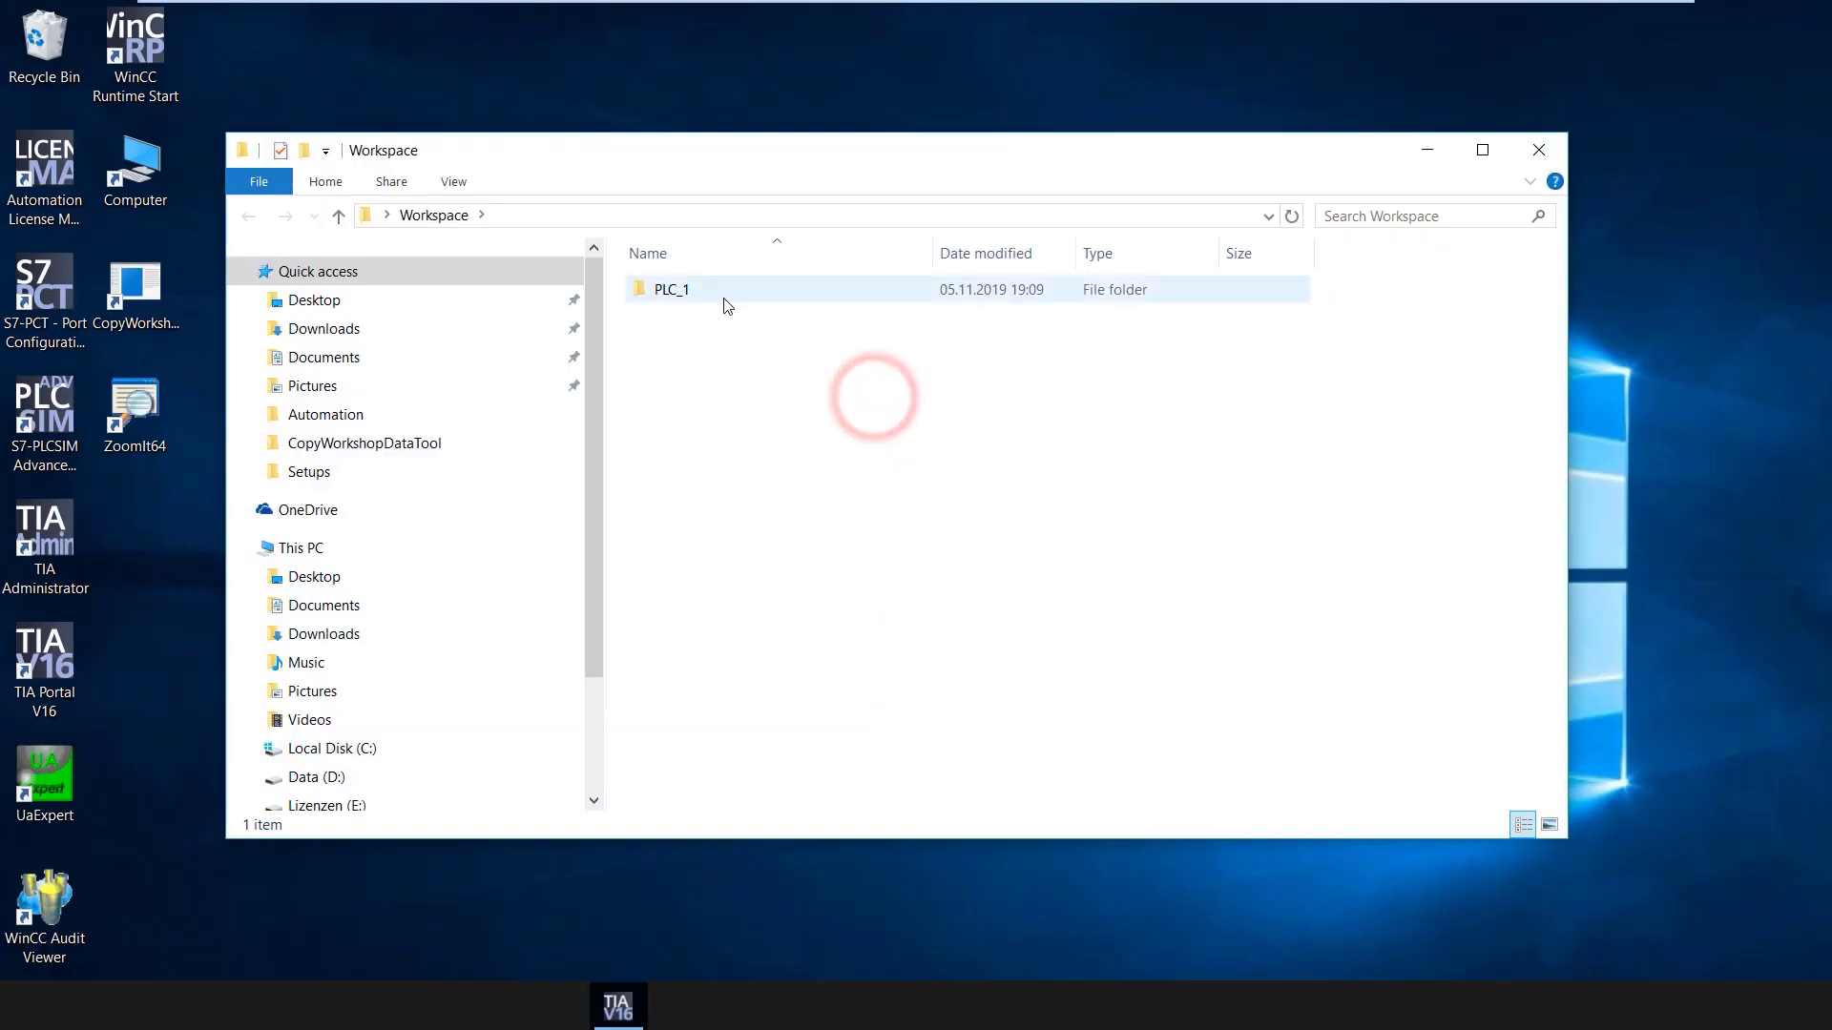
double_click(715, 289)
double_click(711, 340)
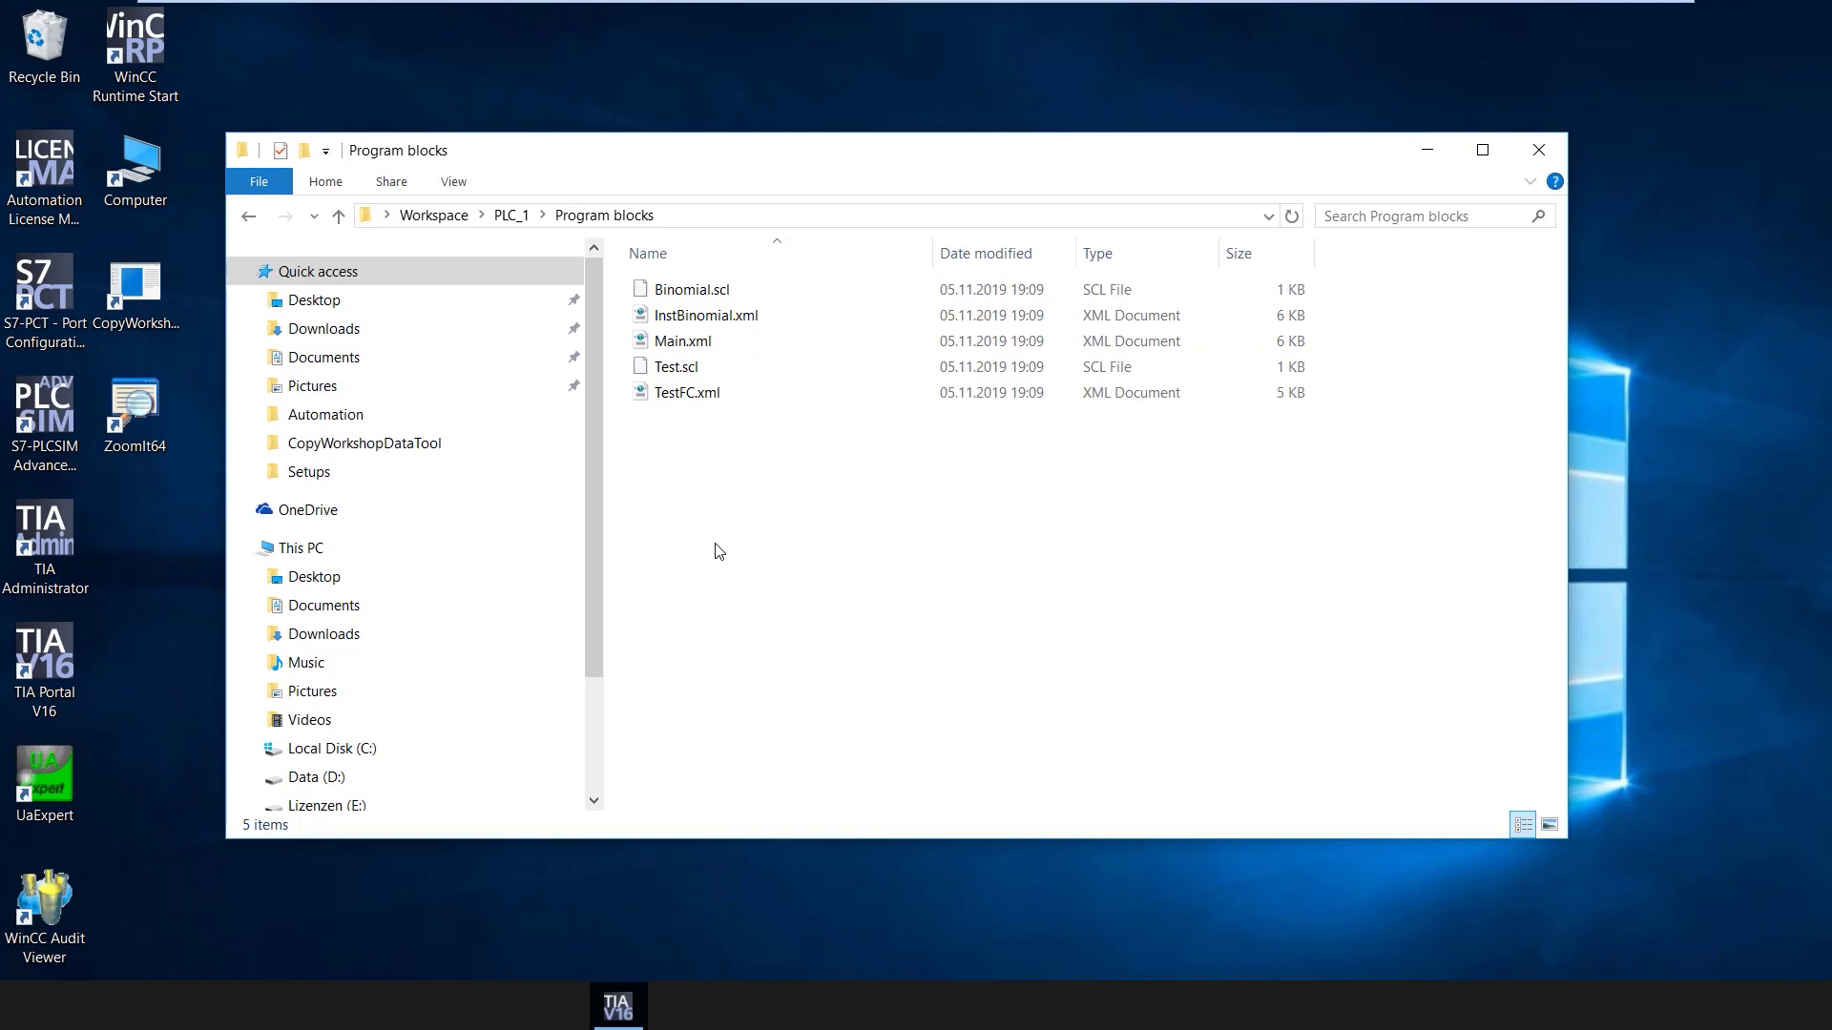
Back in TIA Portal, open the TestFC block from PLC_1's Program blocks
left_click(618, 1007)
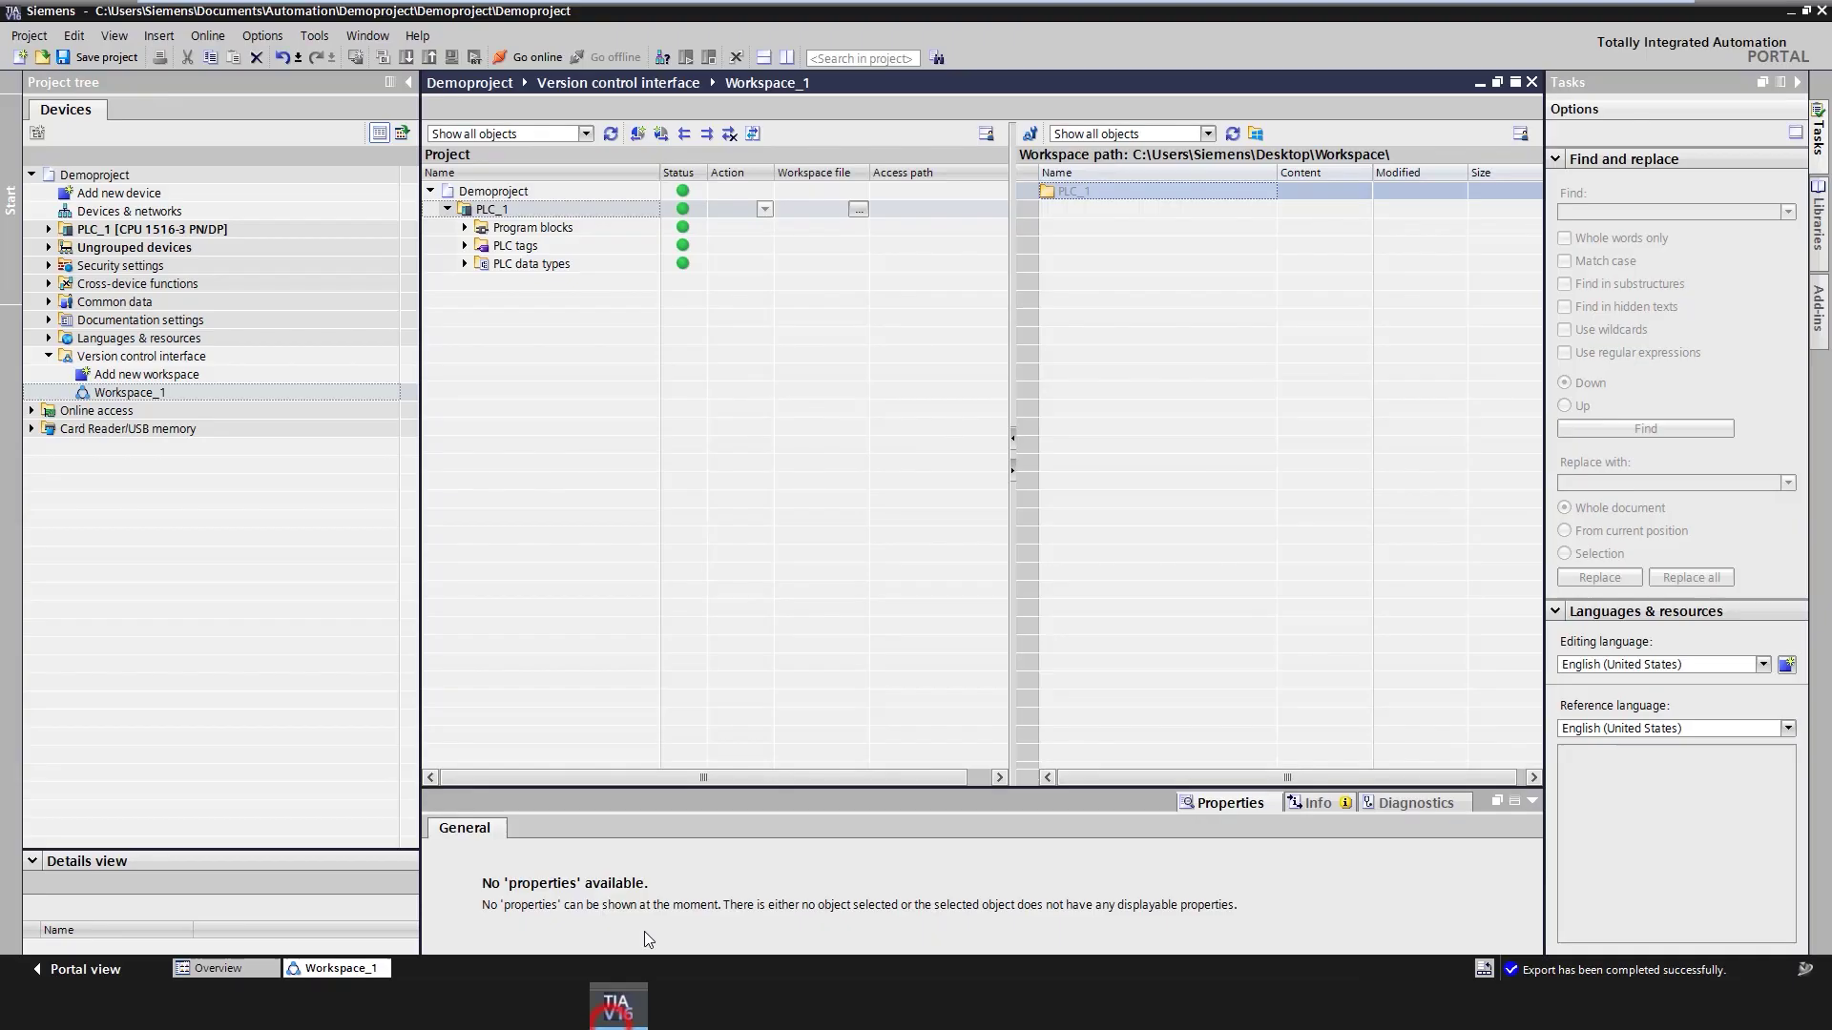
left_click(688, 247)
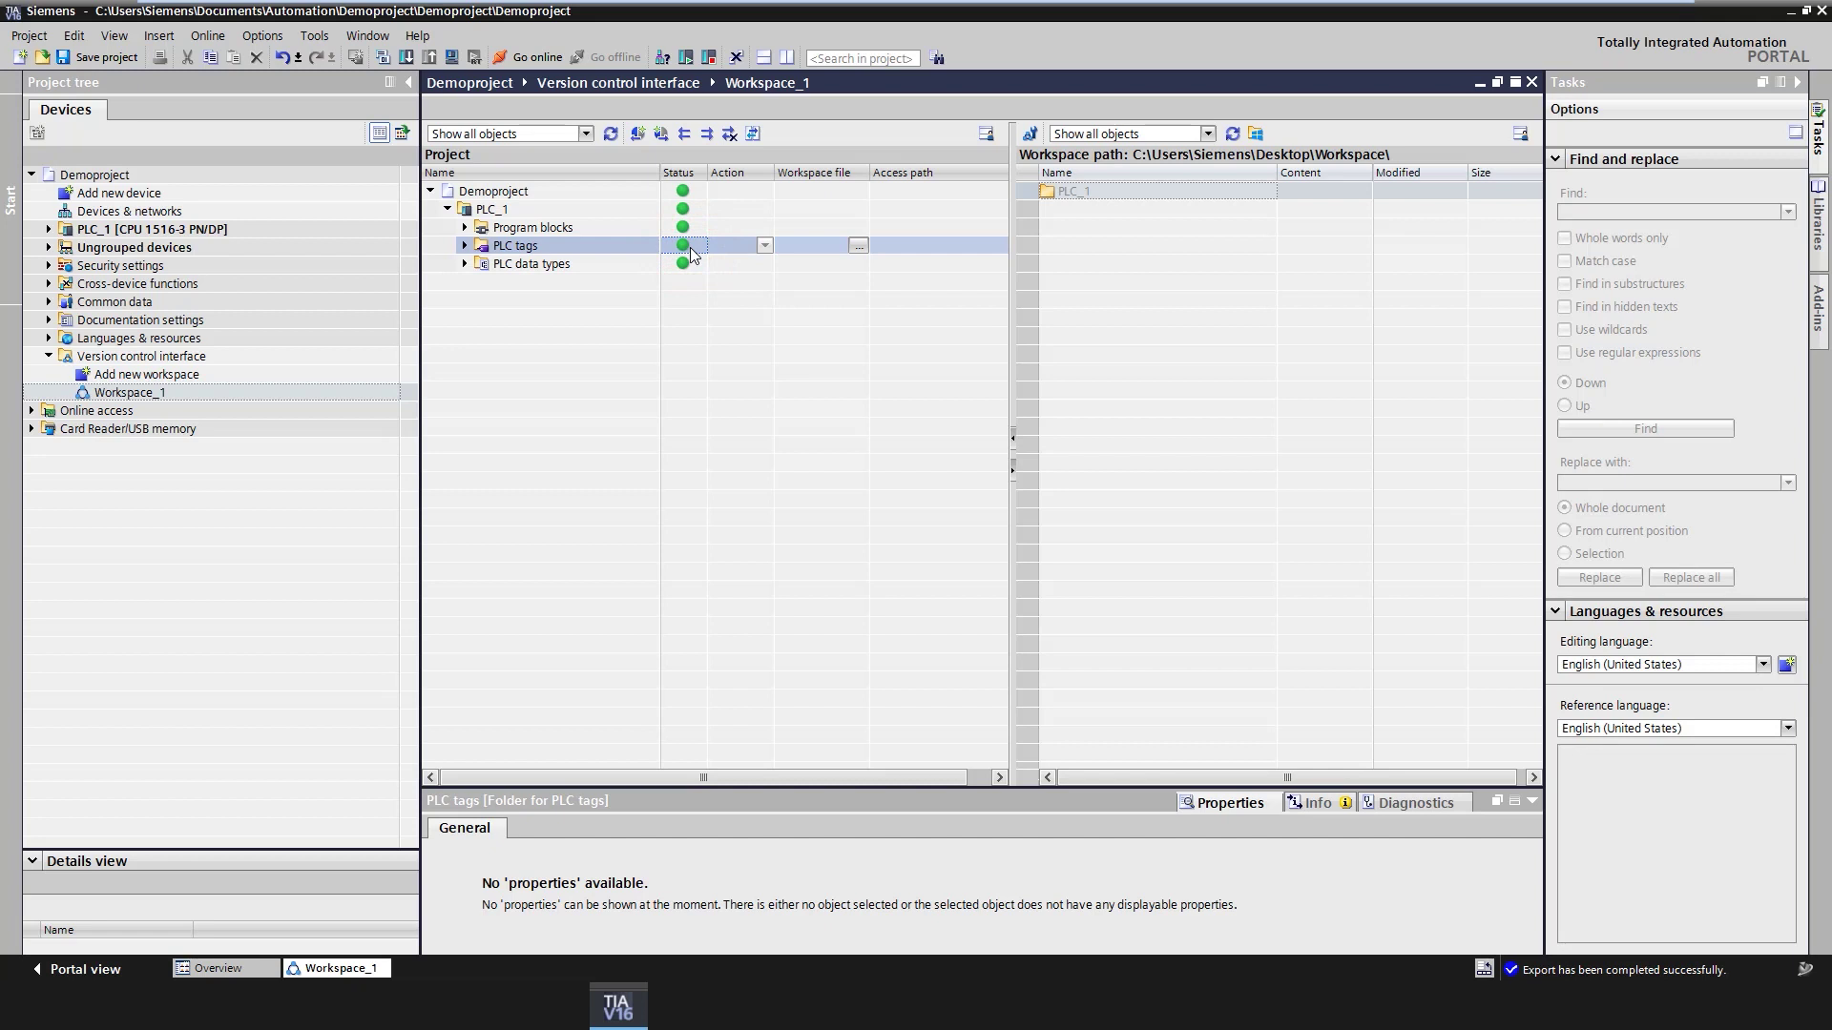
left_click(48, 229)
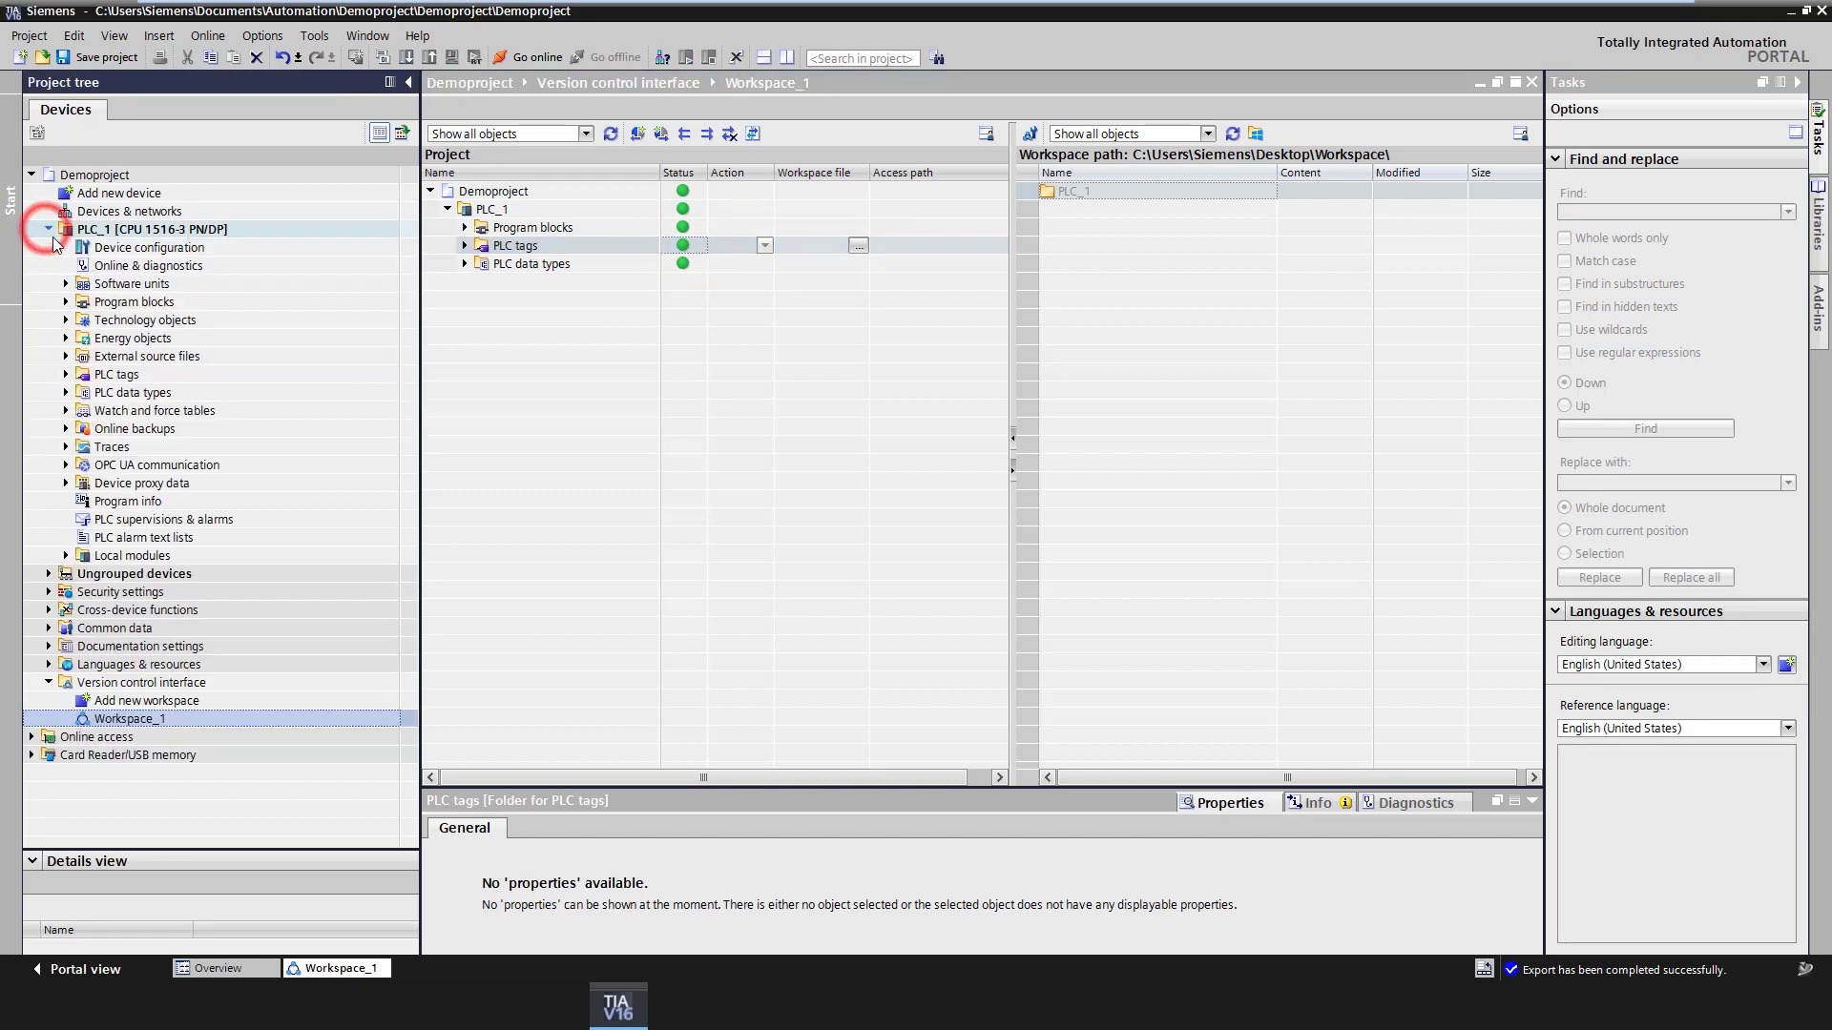
left_click(66, 302)
double_click(143, 374)
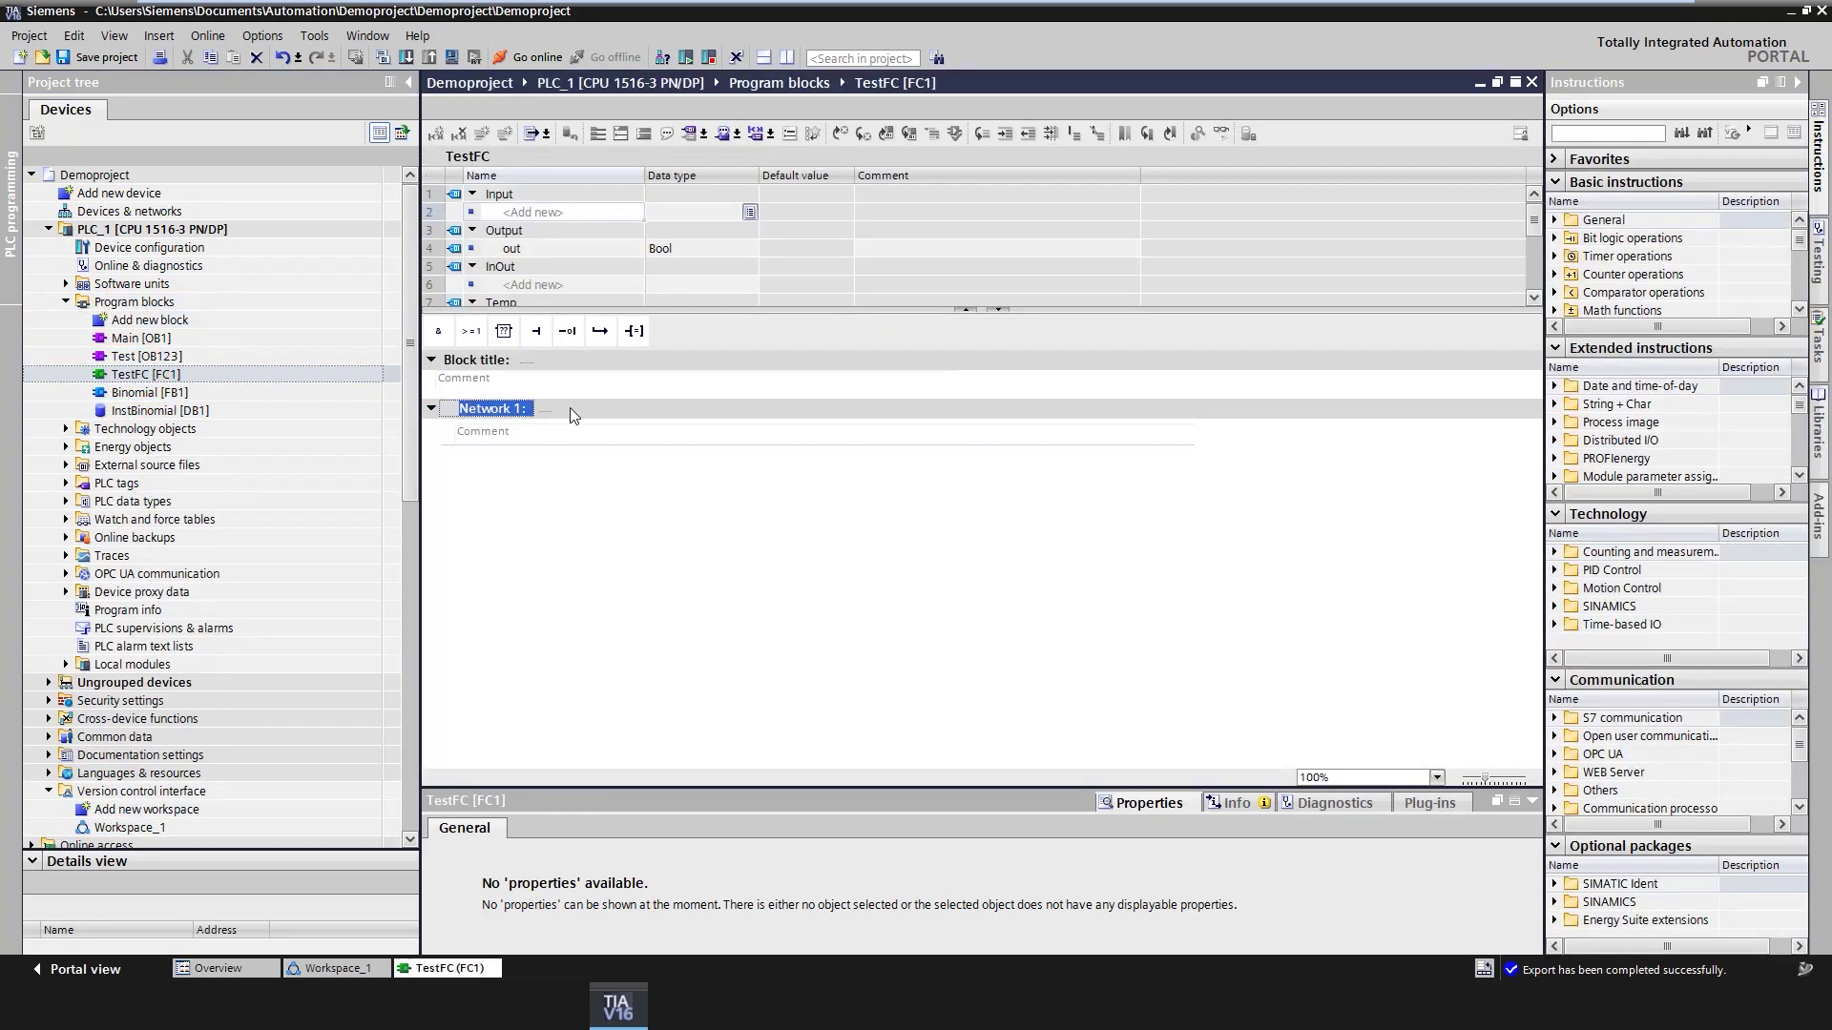
Insert an assignment in TestFC's Network 1 setting #out to true, then return to Workspace_1
left_click_drag(633, 331, 601, 492)
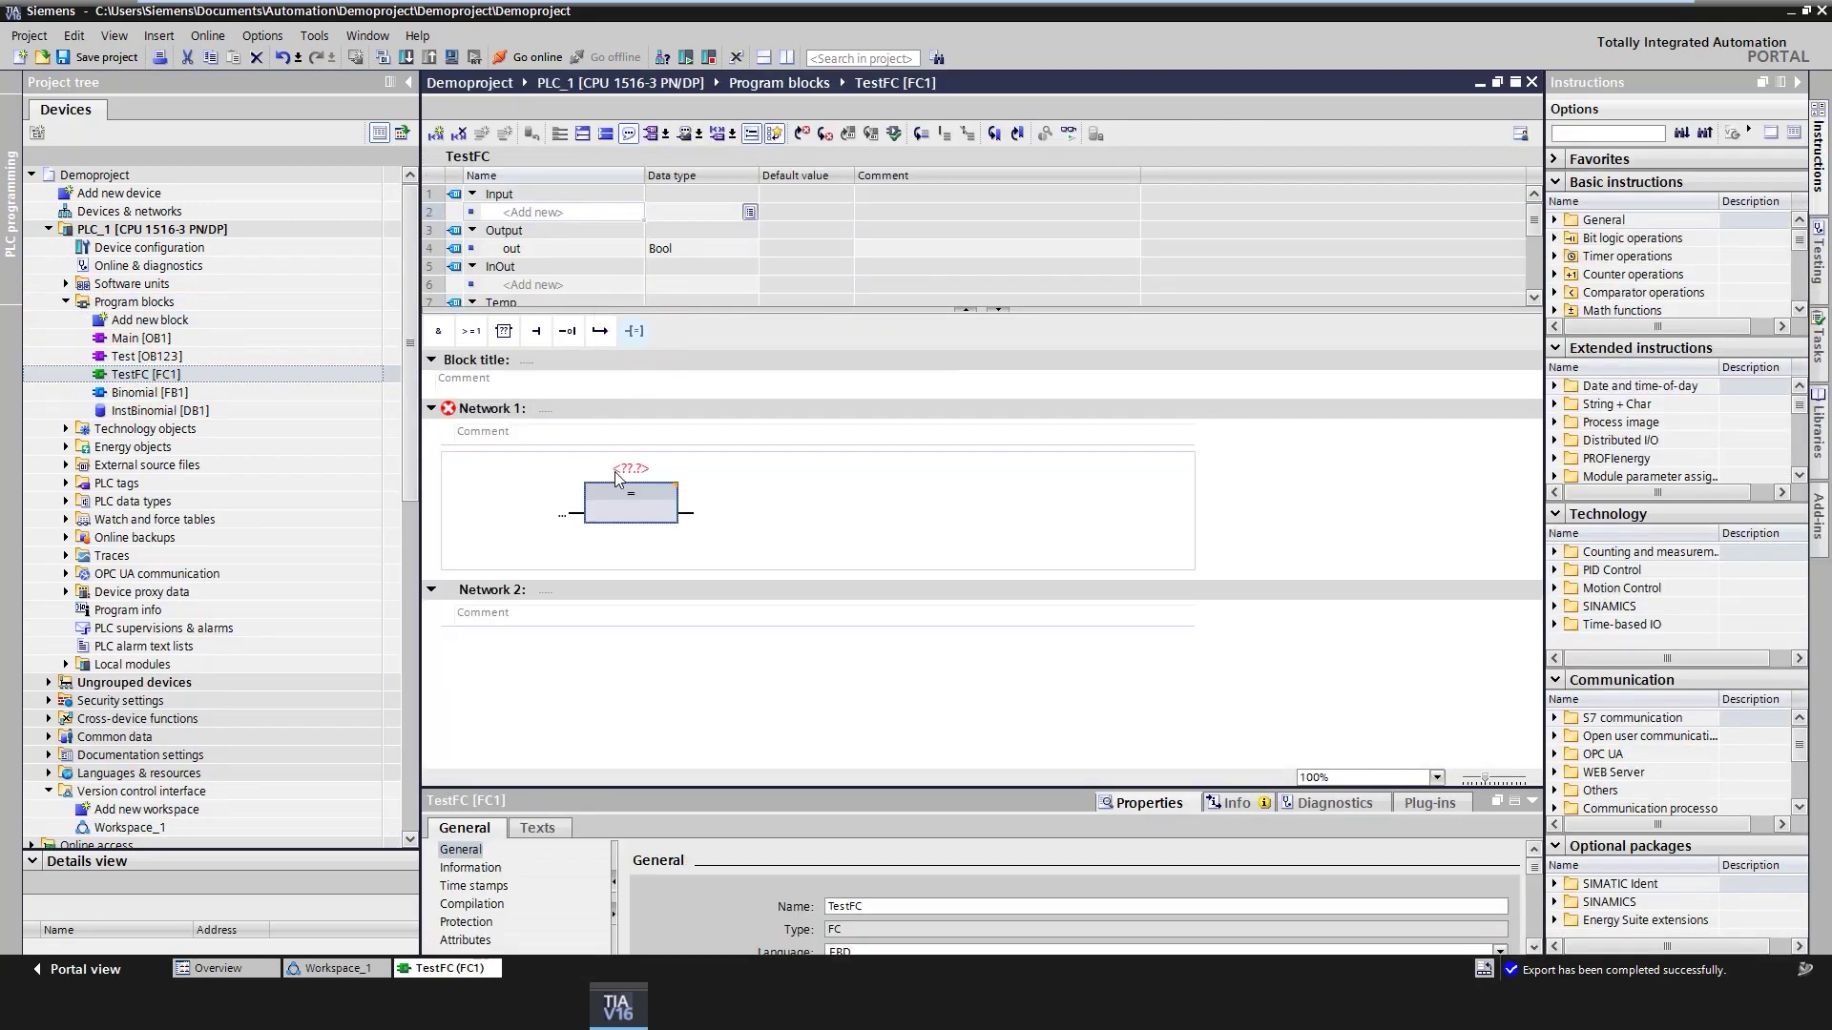
left_click(616, 469)
type("#out")
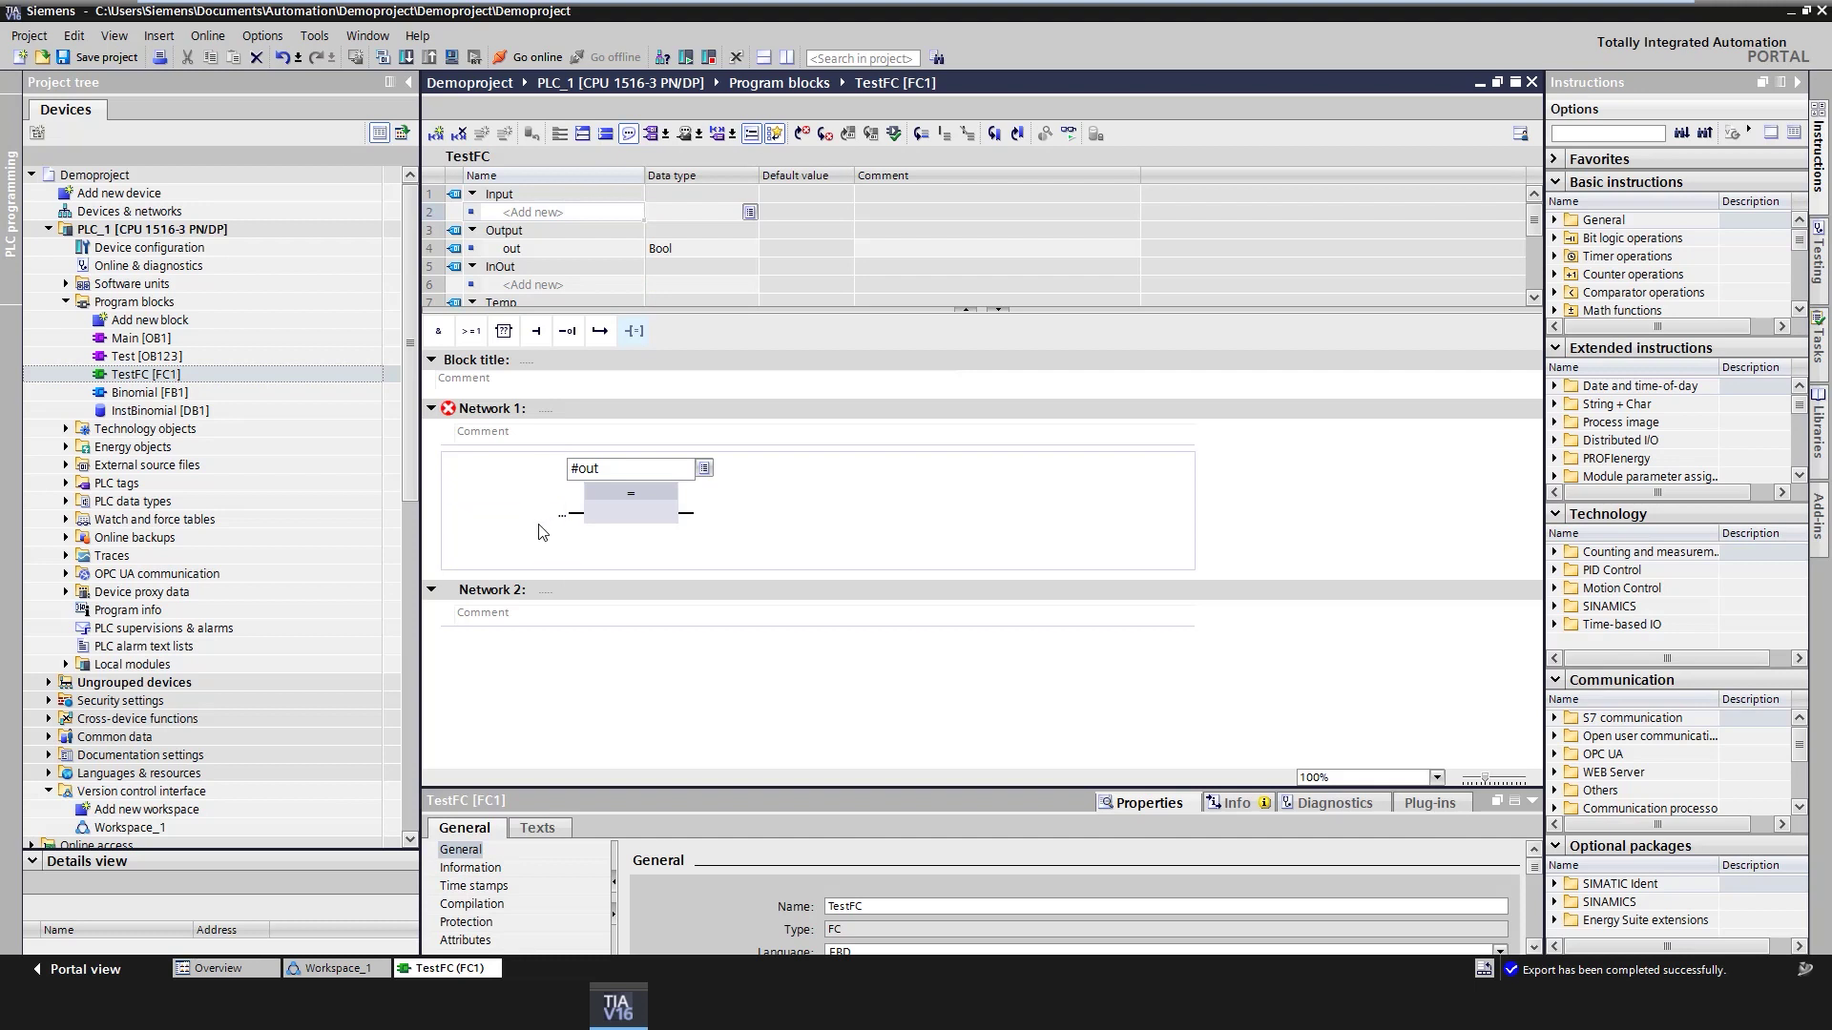
left_click(534, 512)
type("true")
key("Return")
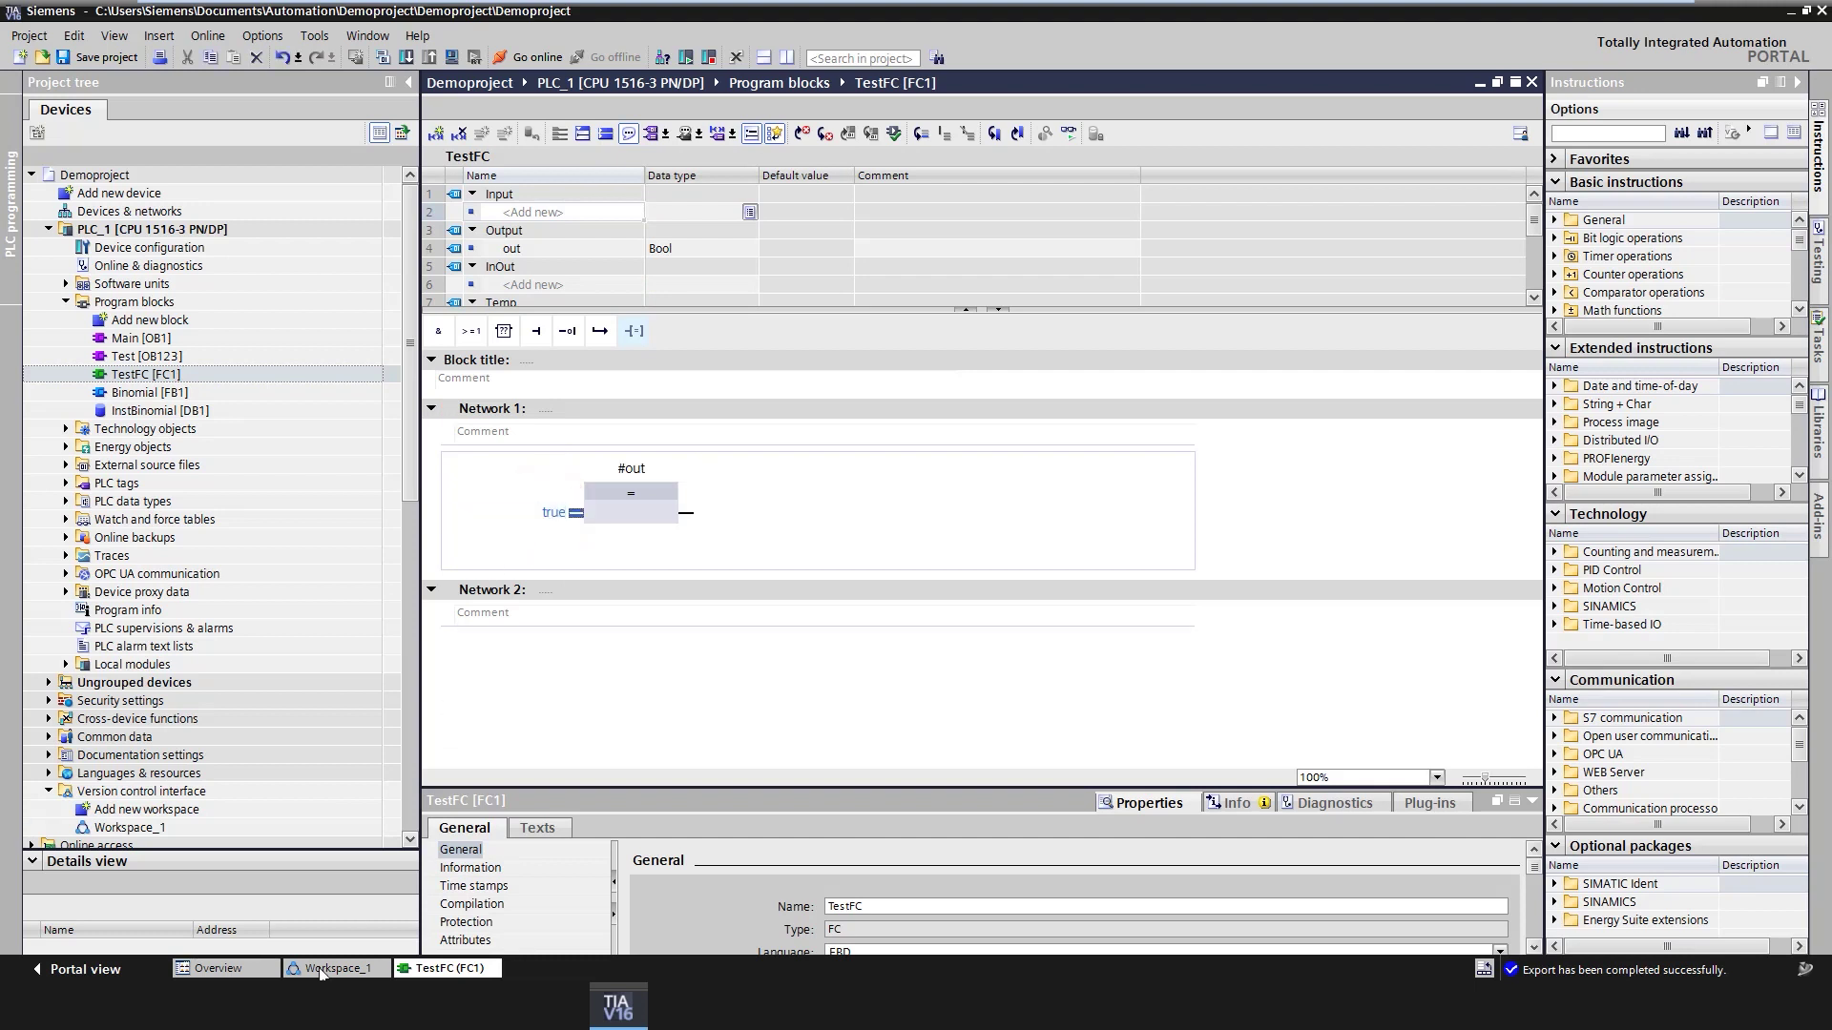
left_click(320, 970)
Set the TestFC row's synchronization action to Export to workspace
left_click(465, 227)
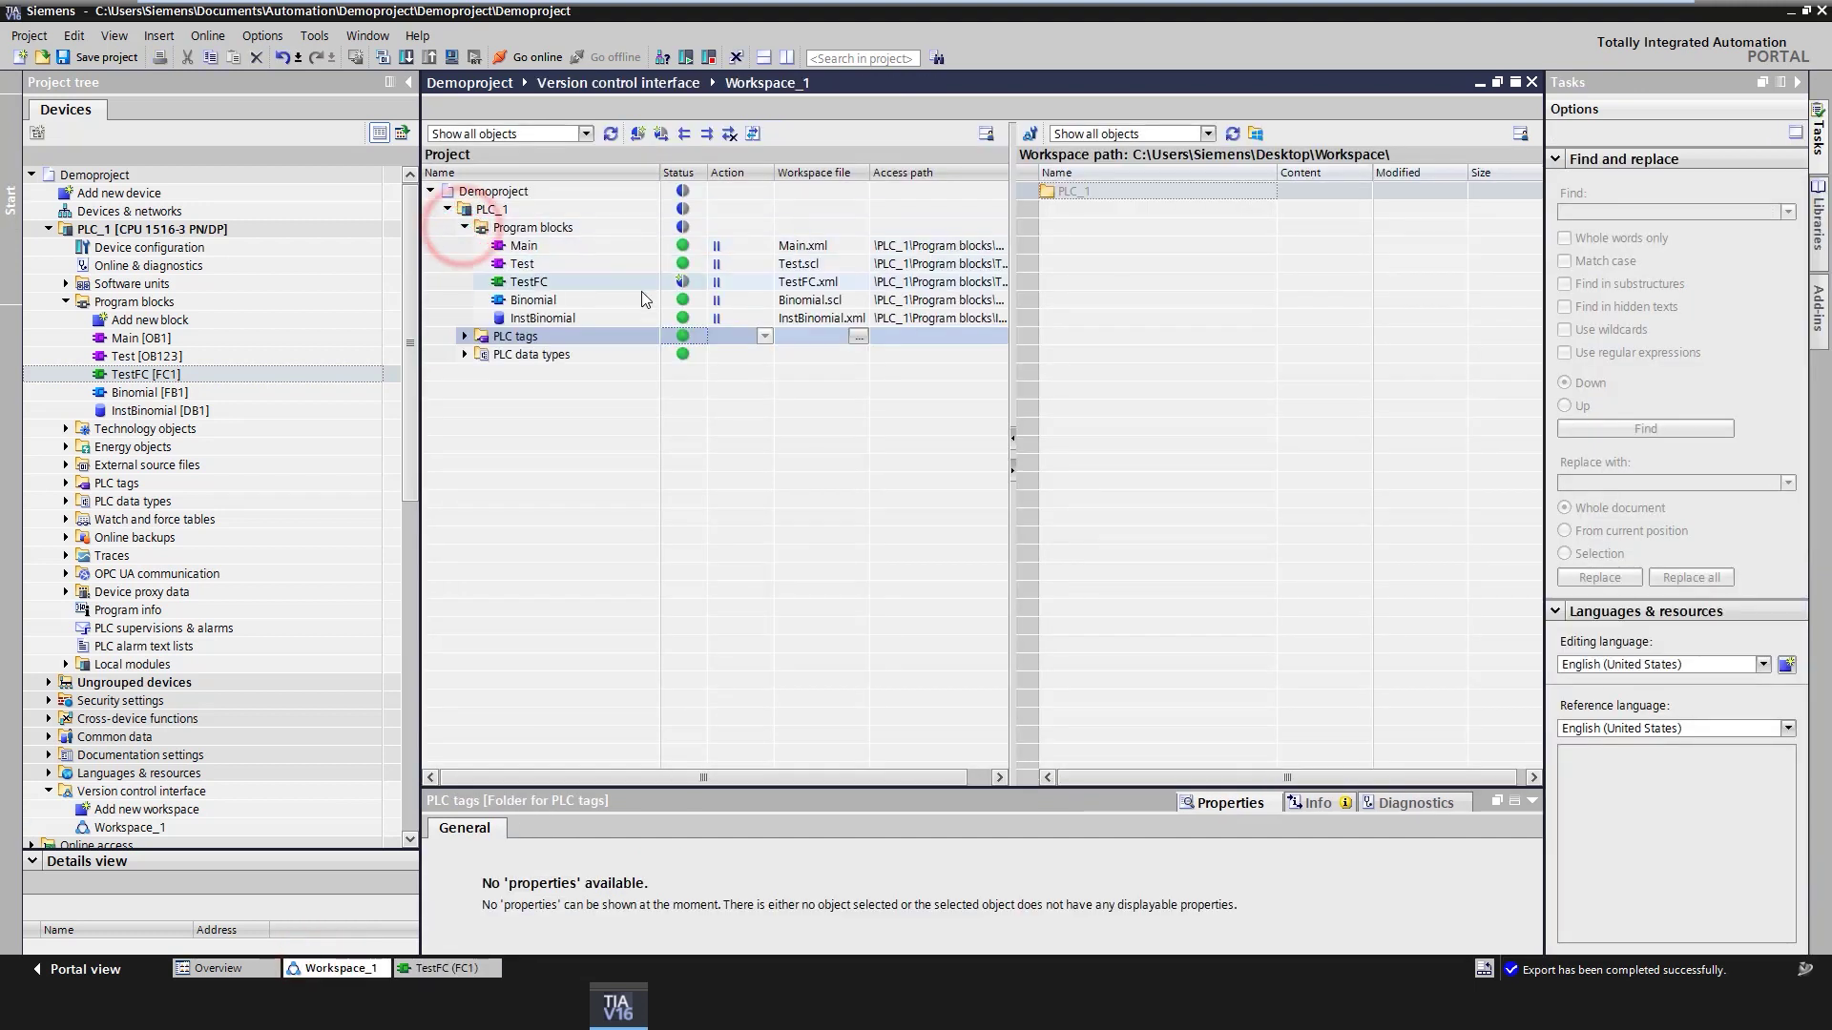
left_click(682, 283)
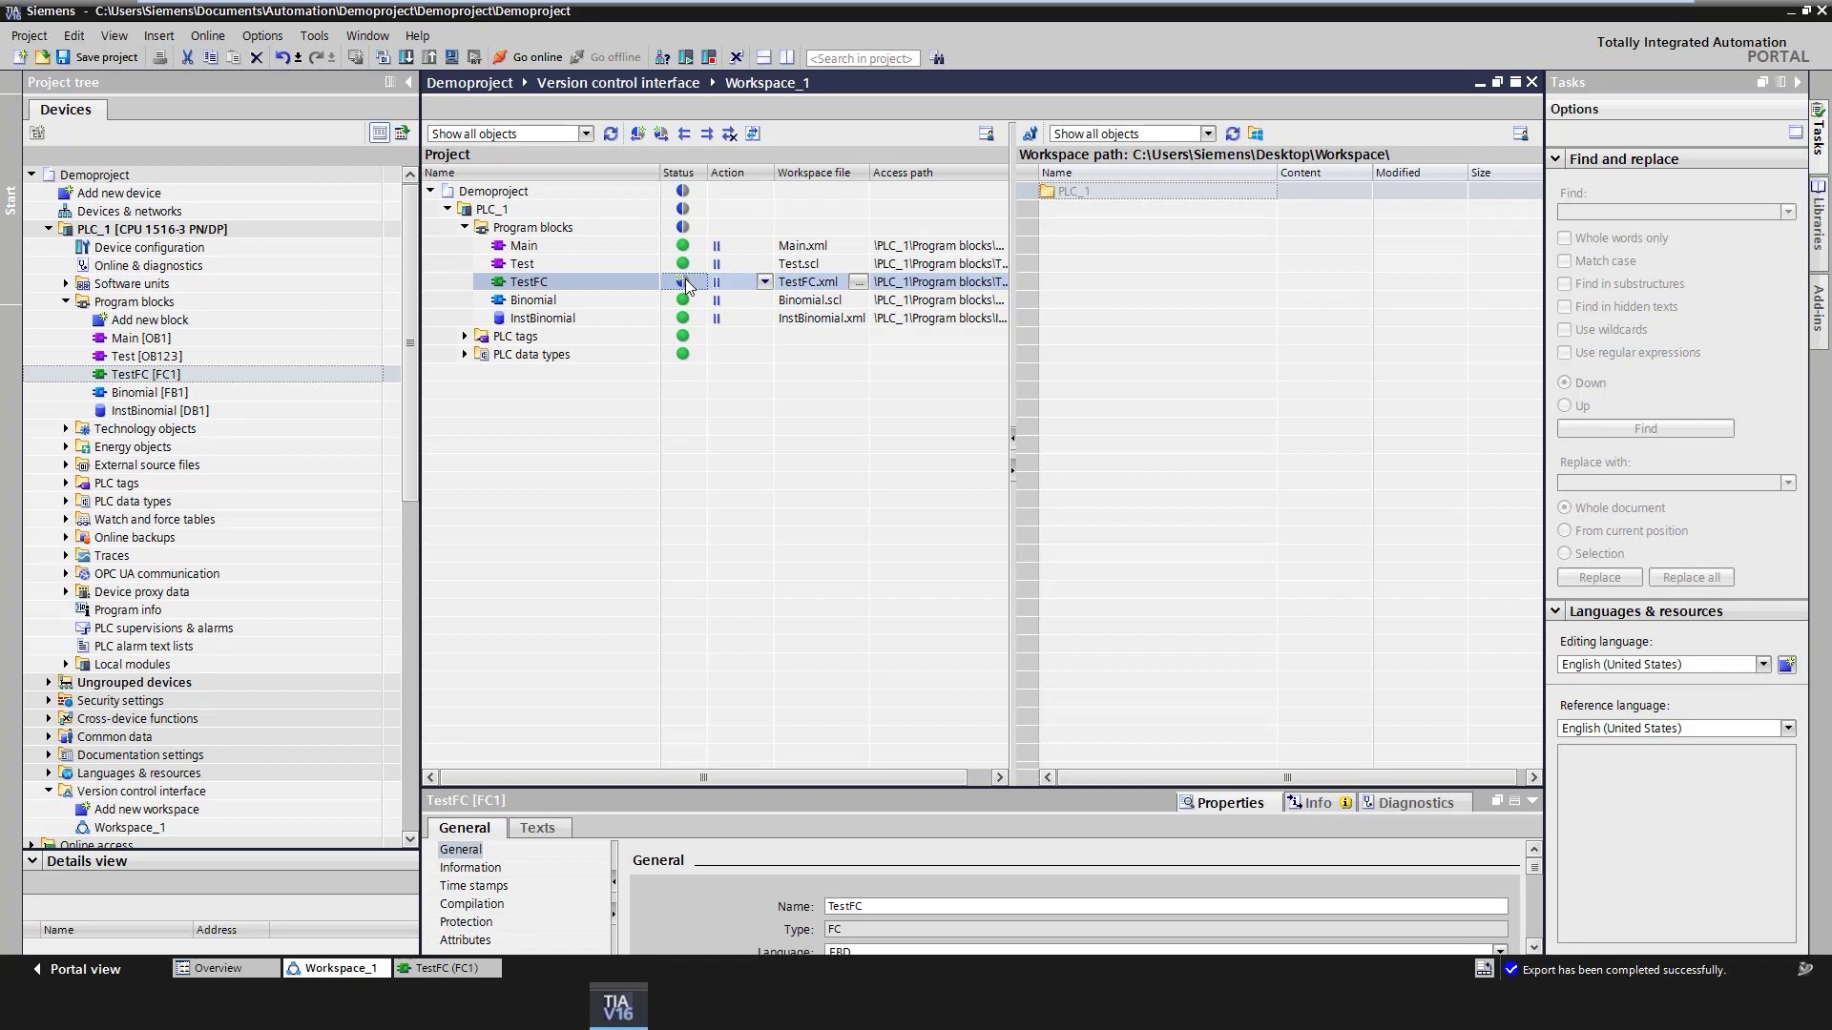
left_click(762, 282)
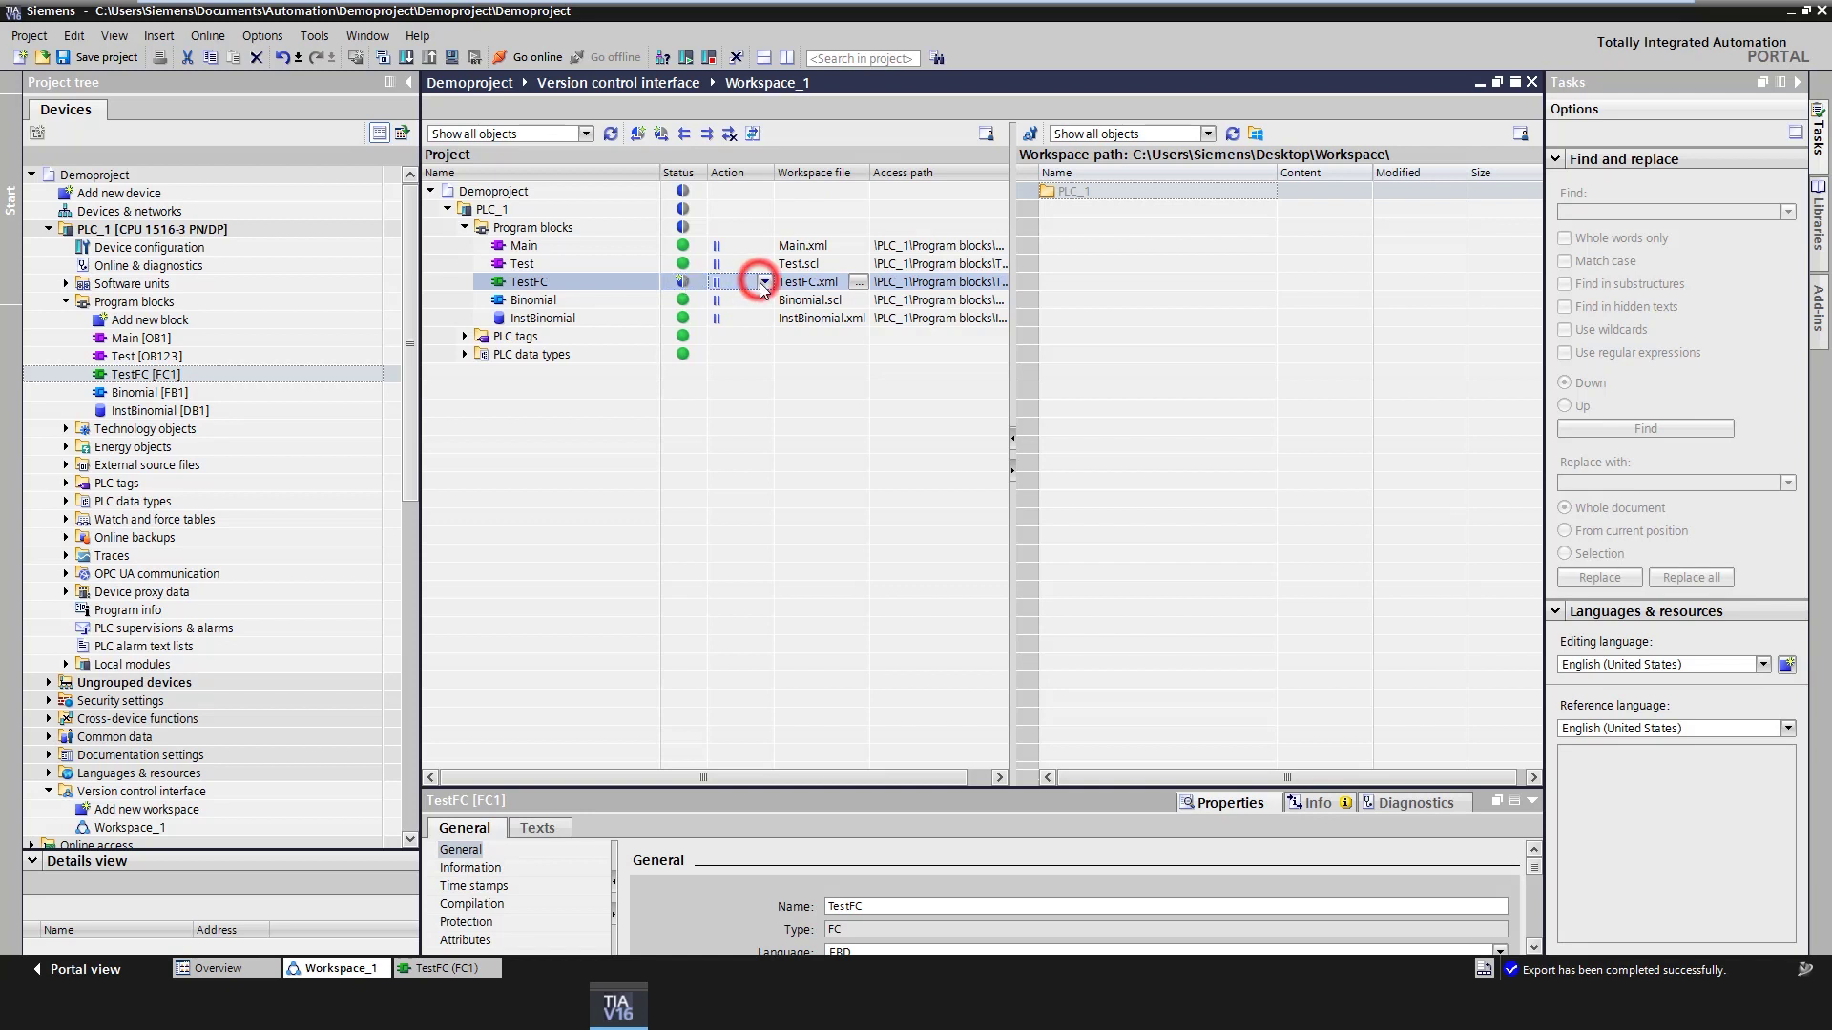
left_click(753, 333)
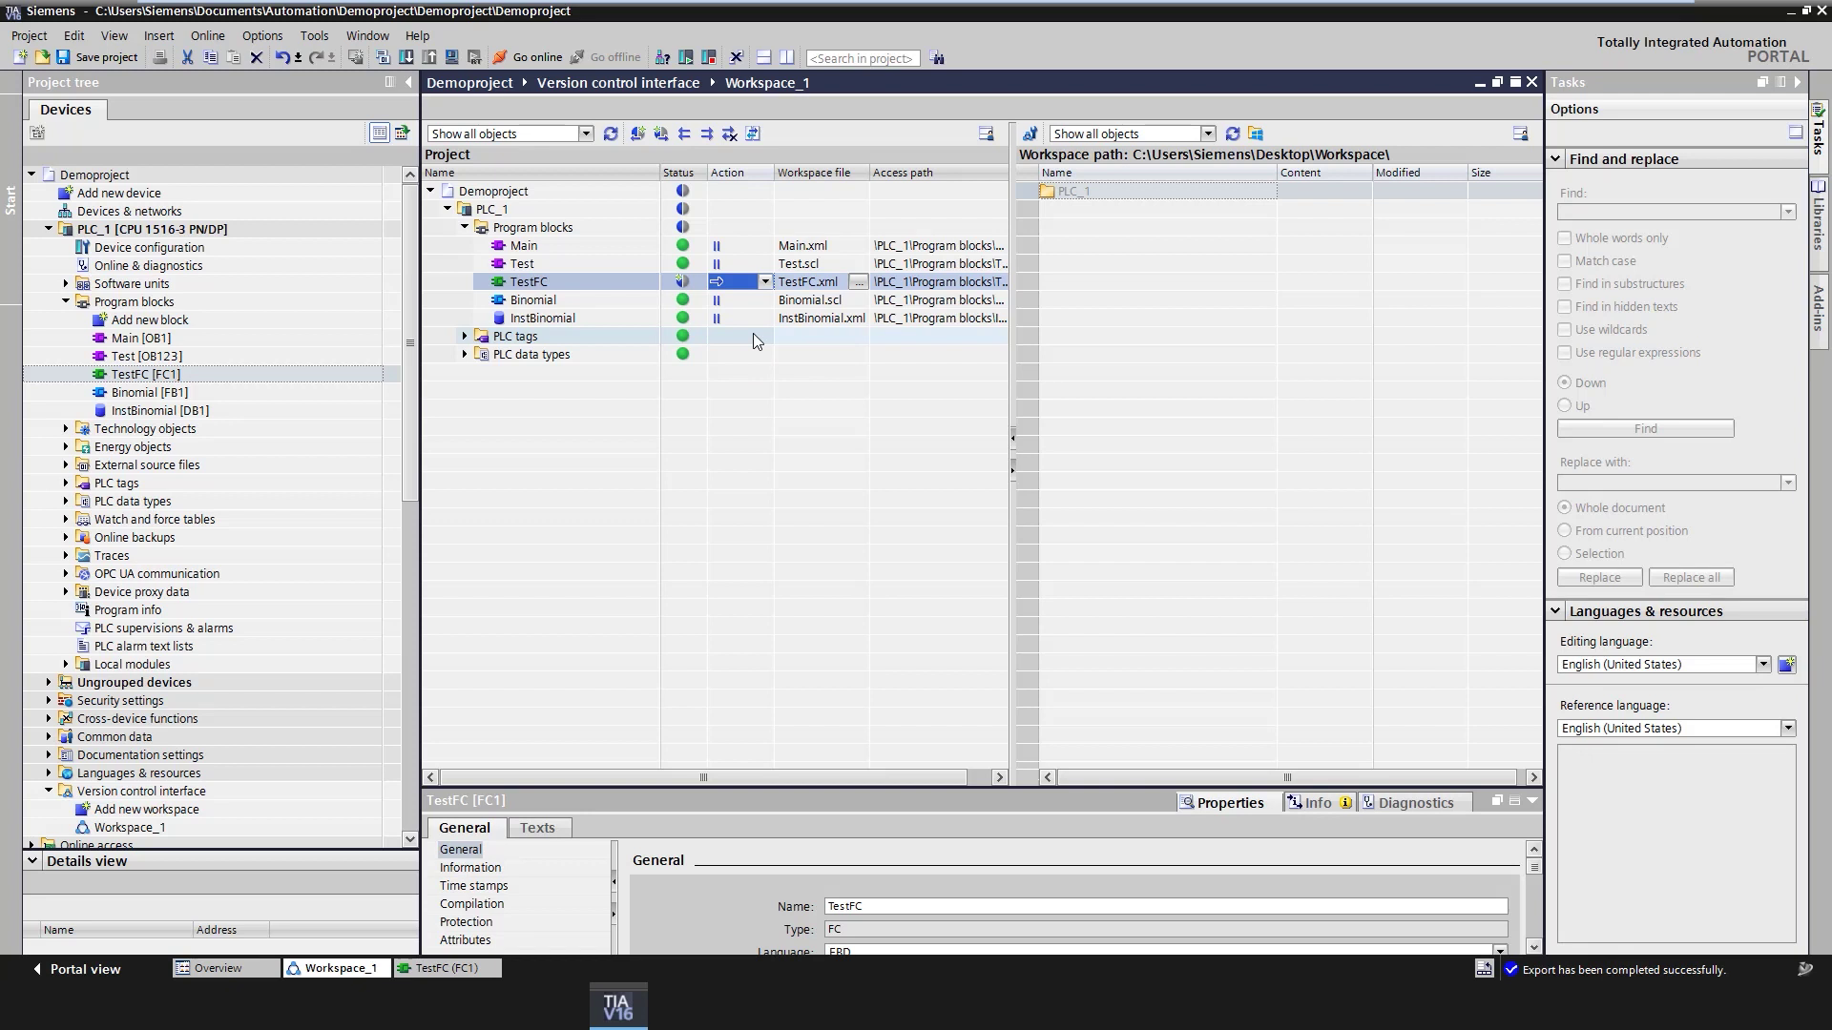
Synchronize PLC_1 with the workspace, agreeing to compile first
left_click(752, 134)
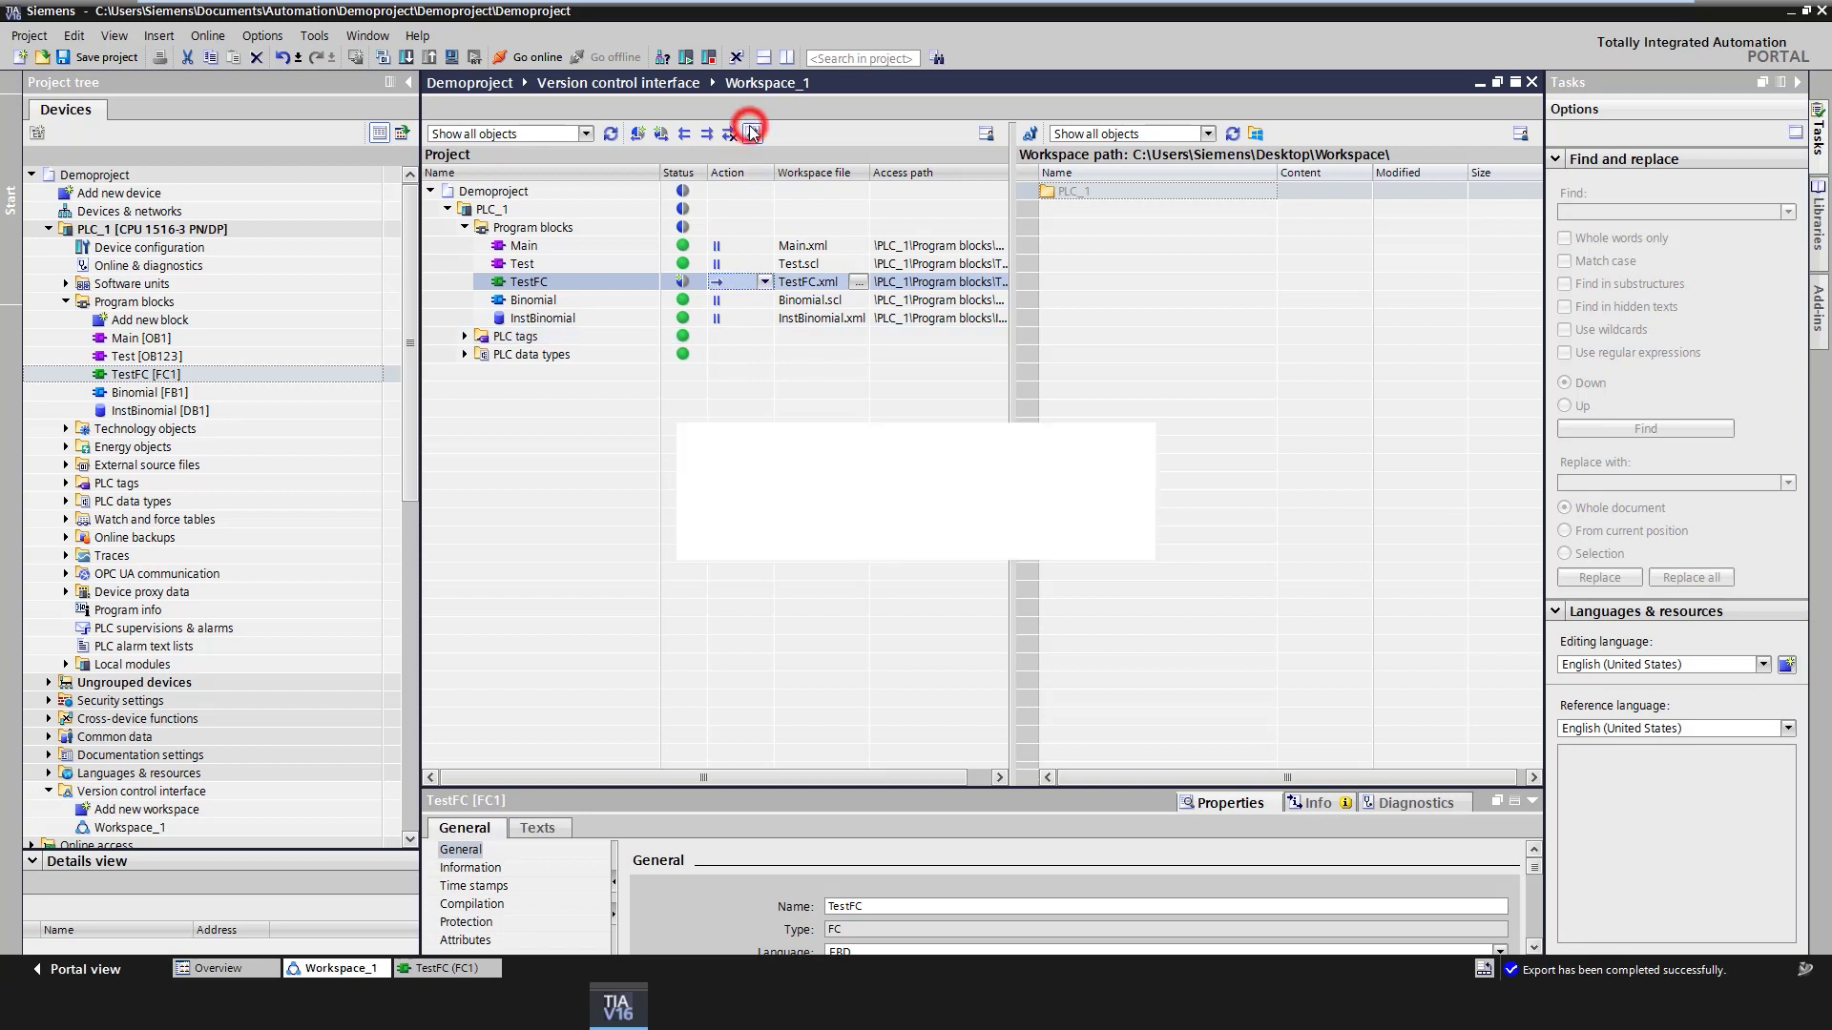
left_click(1012, 538)
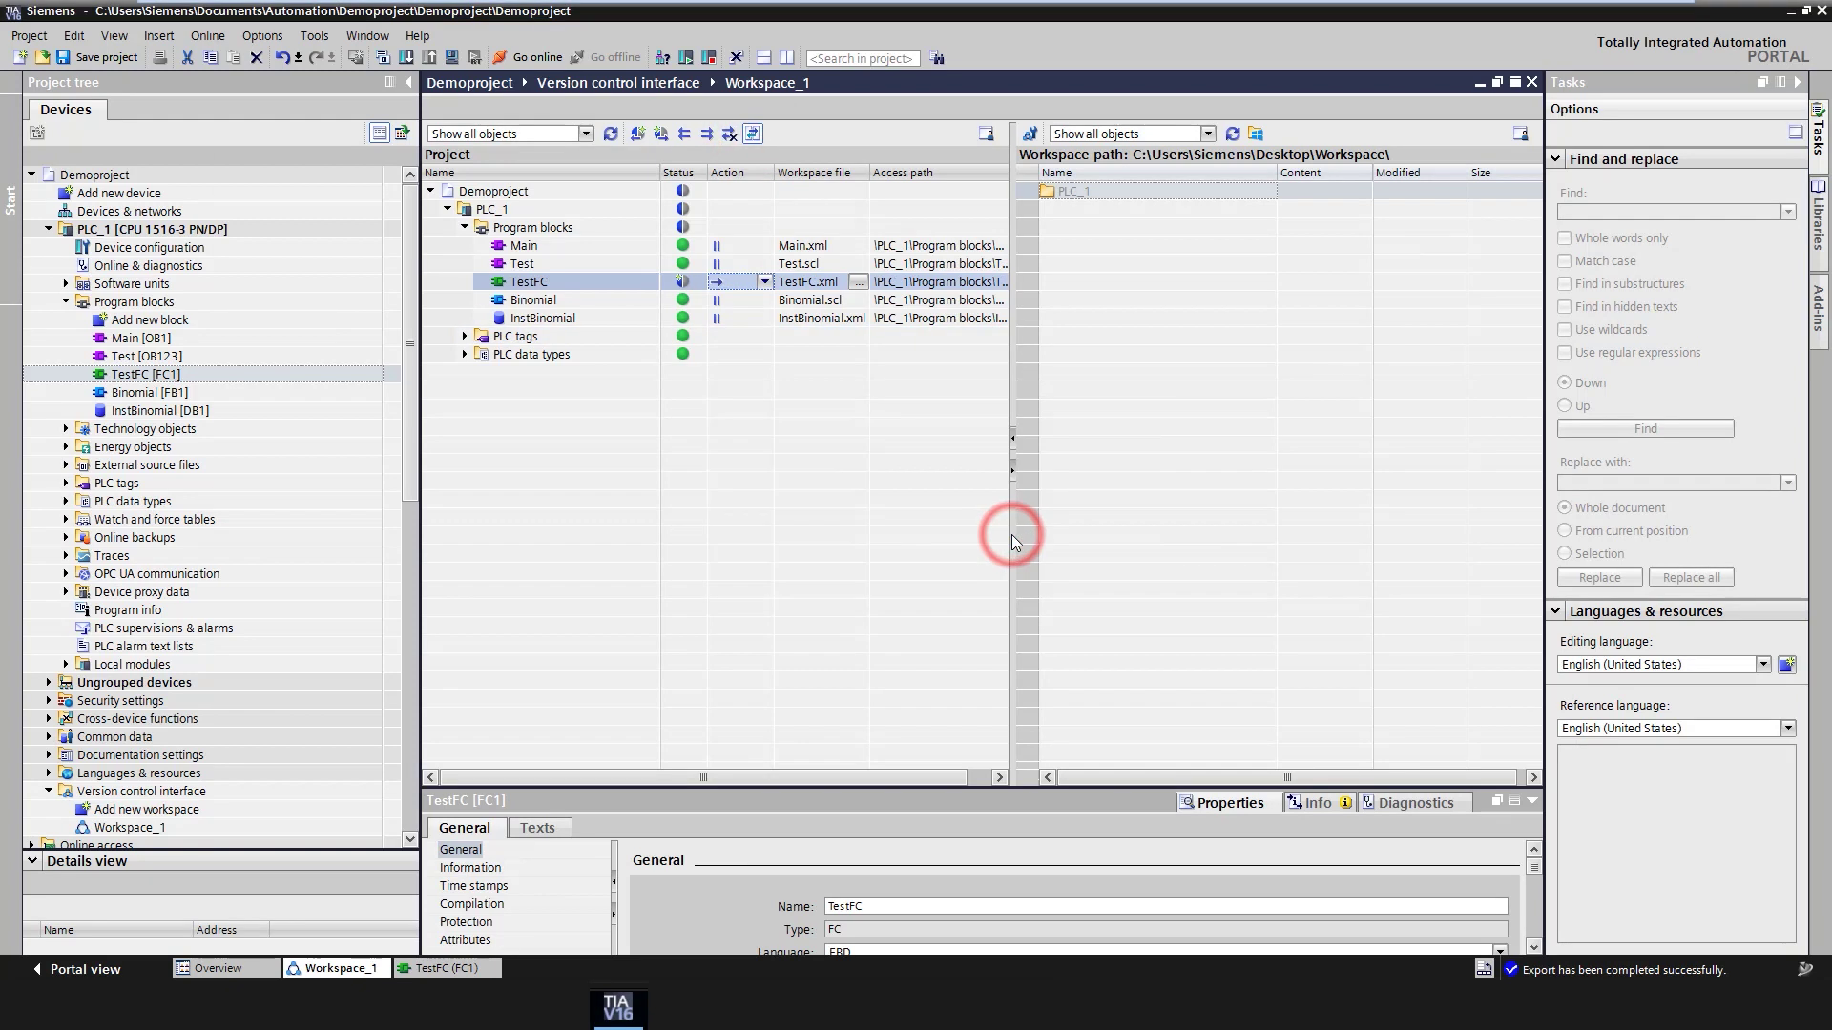
left_click(1038, 561)
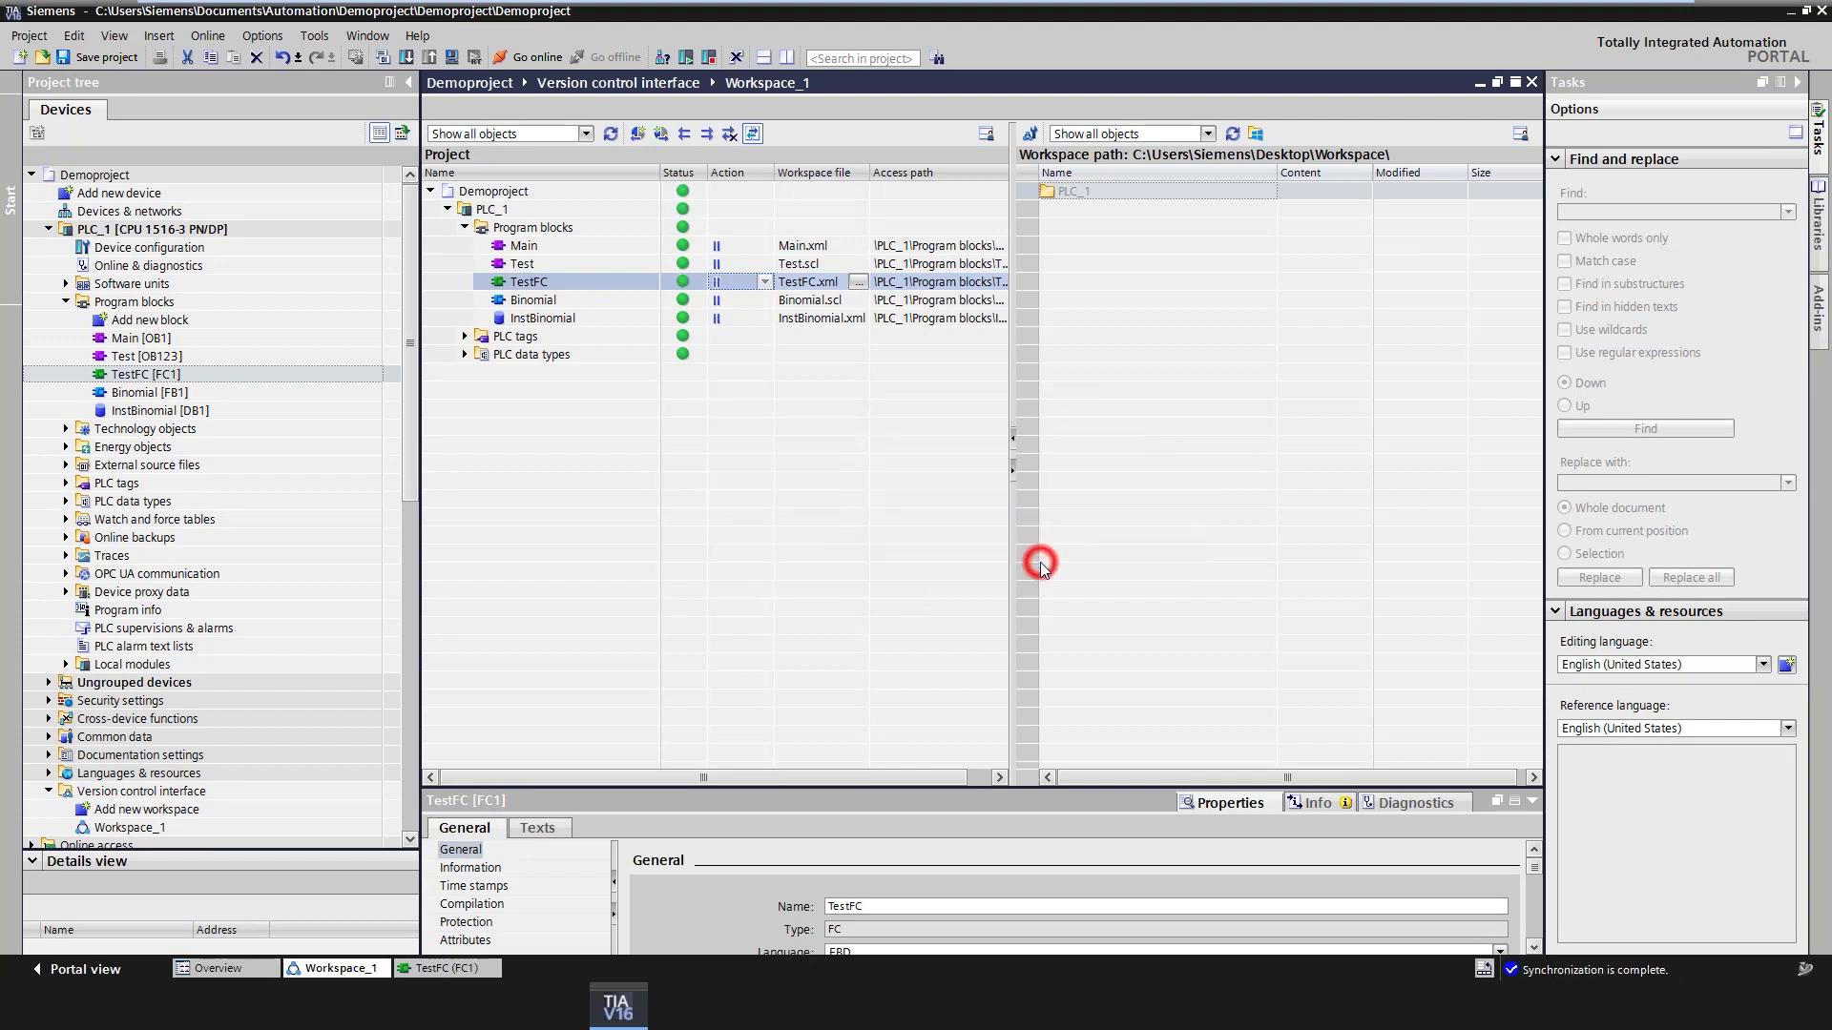
left_click(683, 284)
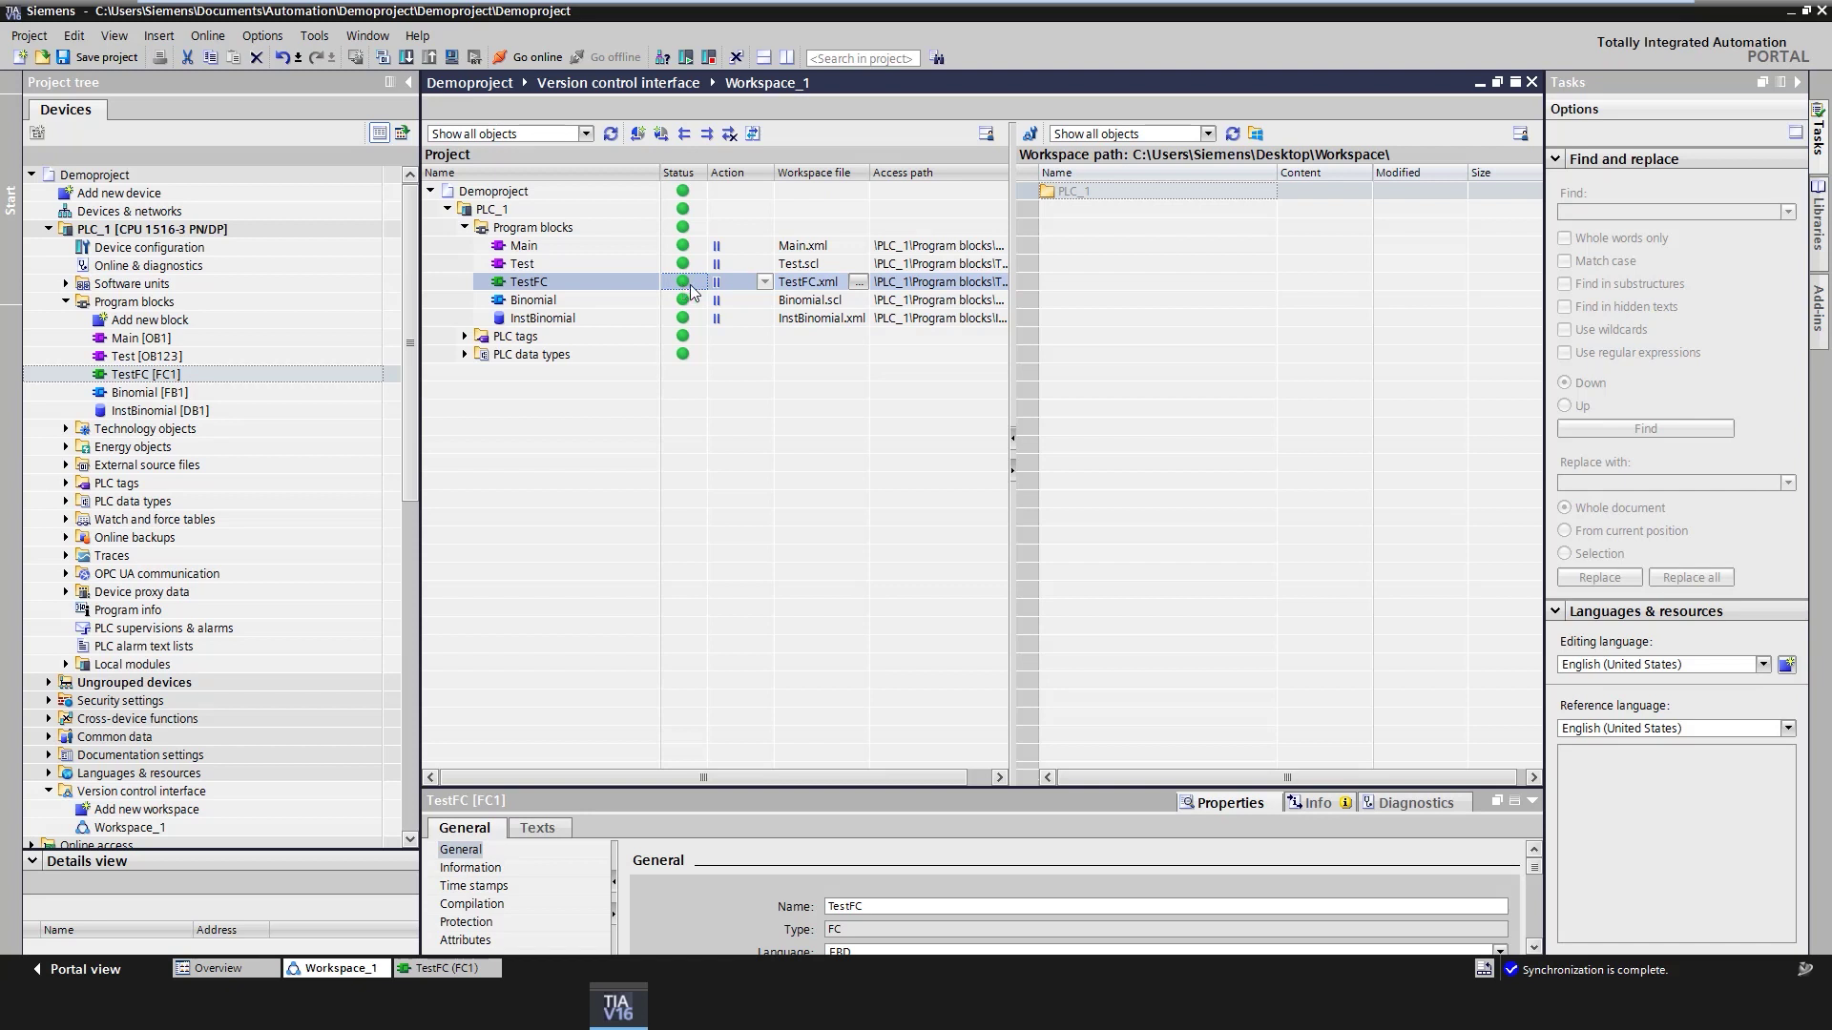
right_click(1079, 191)
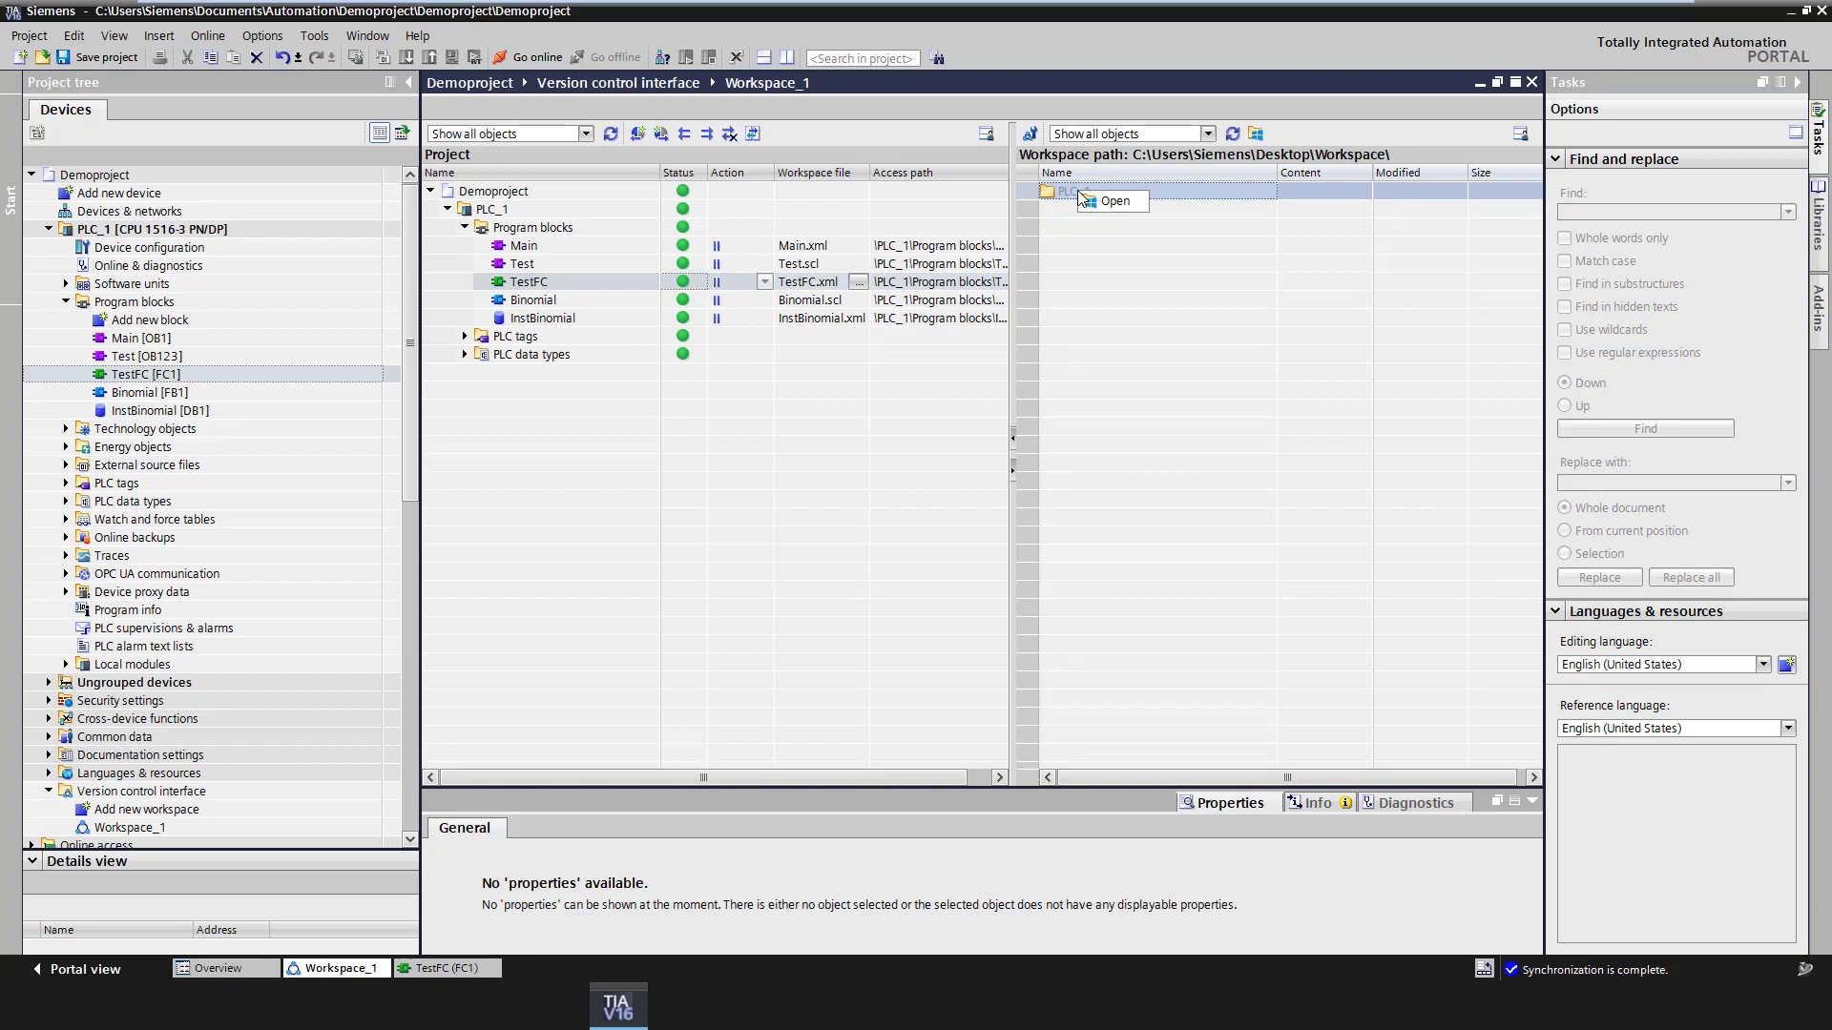
left_click(1081, 294)
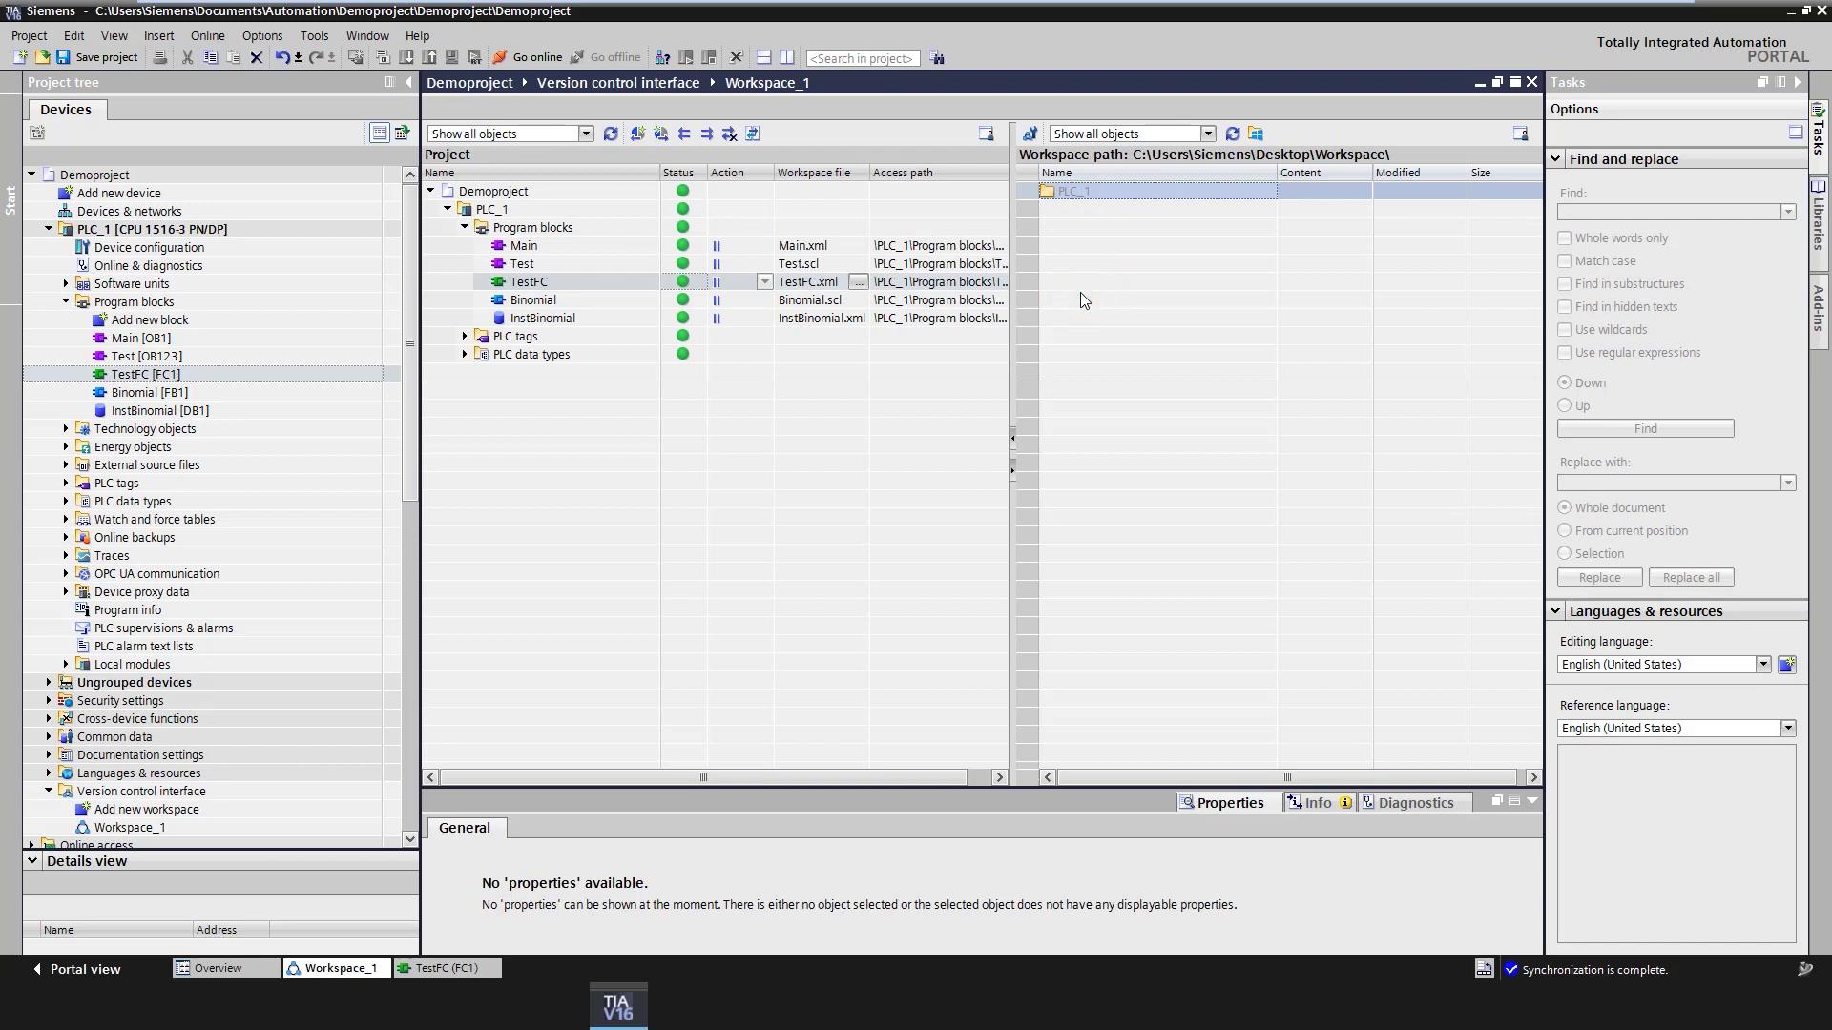